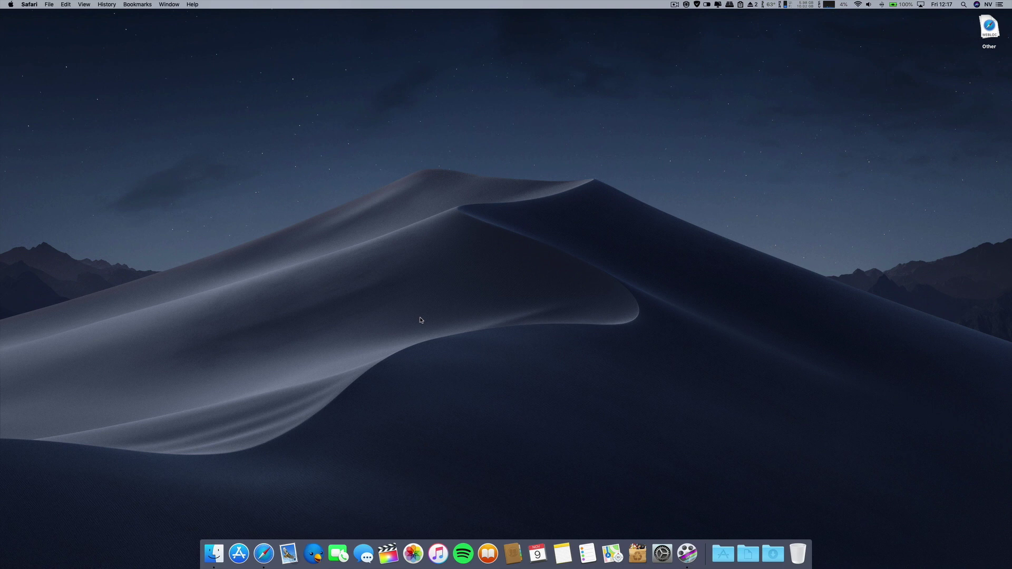
In System Preferences > General, switch the appearance to Dark, then back to Light
left_click(662, 554)
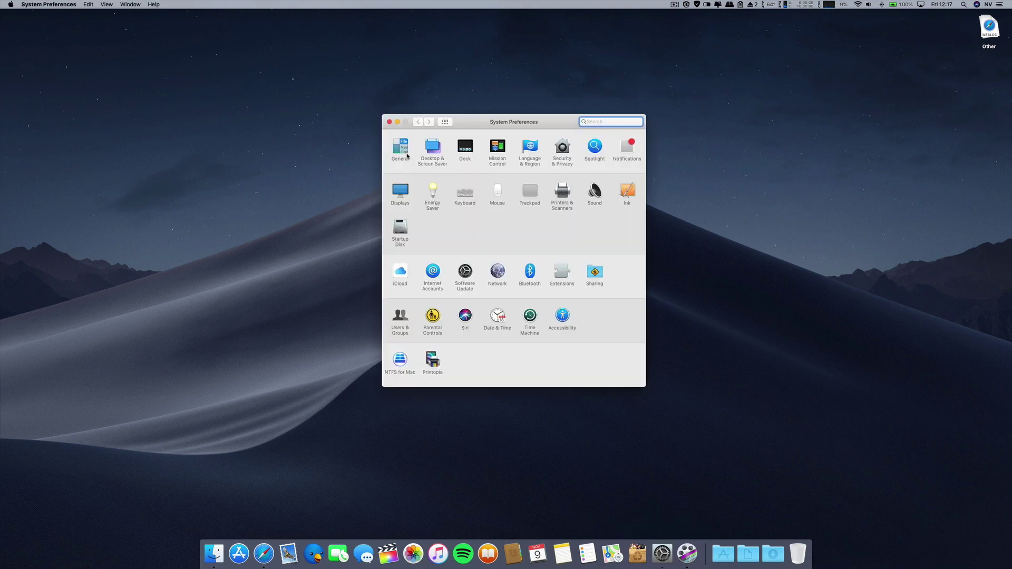
left_click(402, 150)
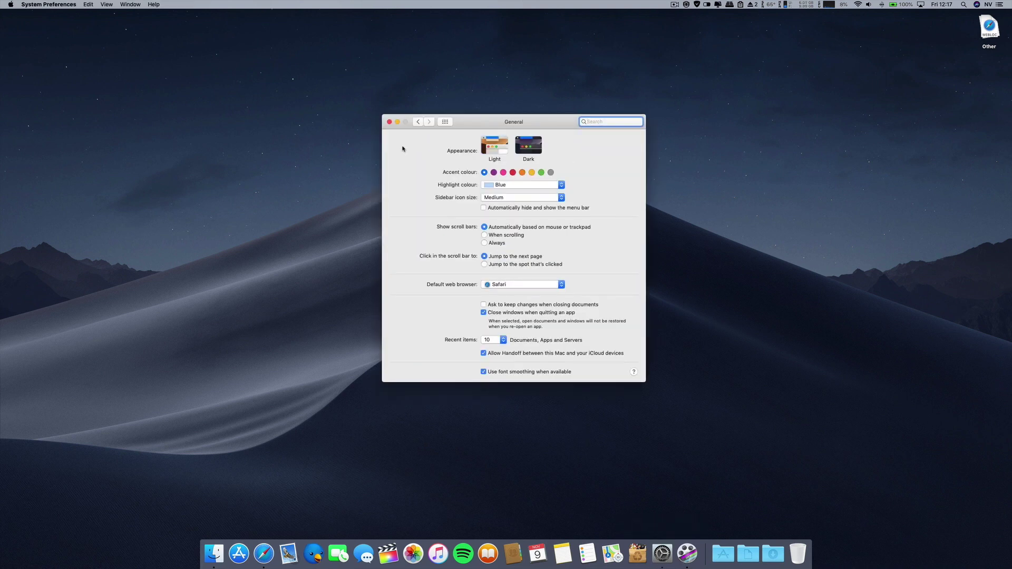
left_click(492, 149)
left_click(533, 148)
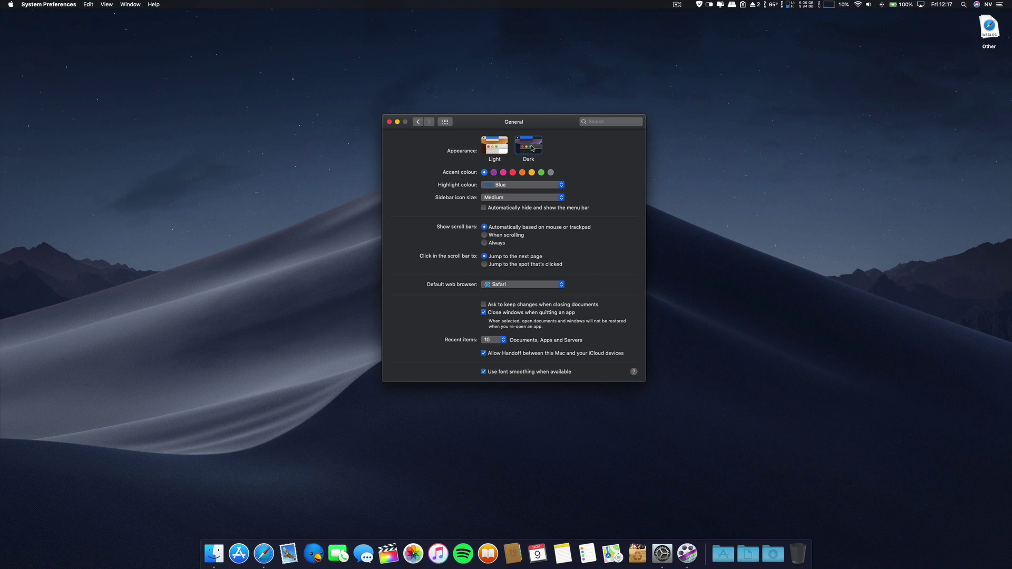
left_click(499, 146)
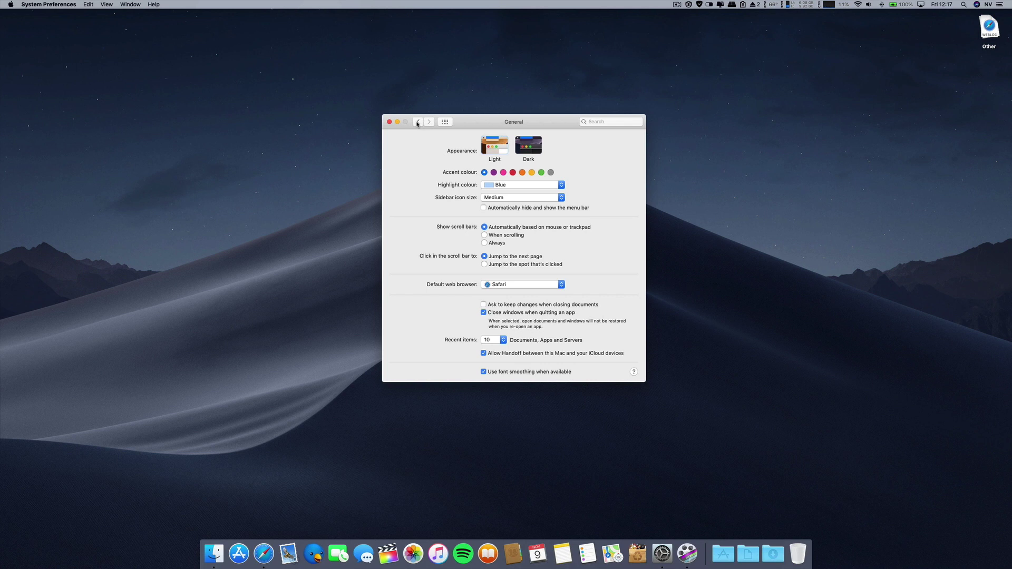
left_click(389, 122)
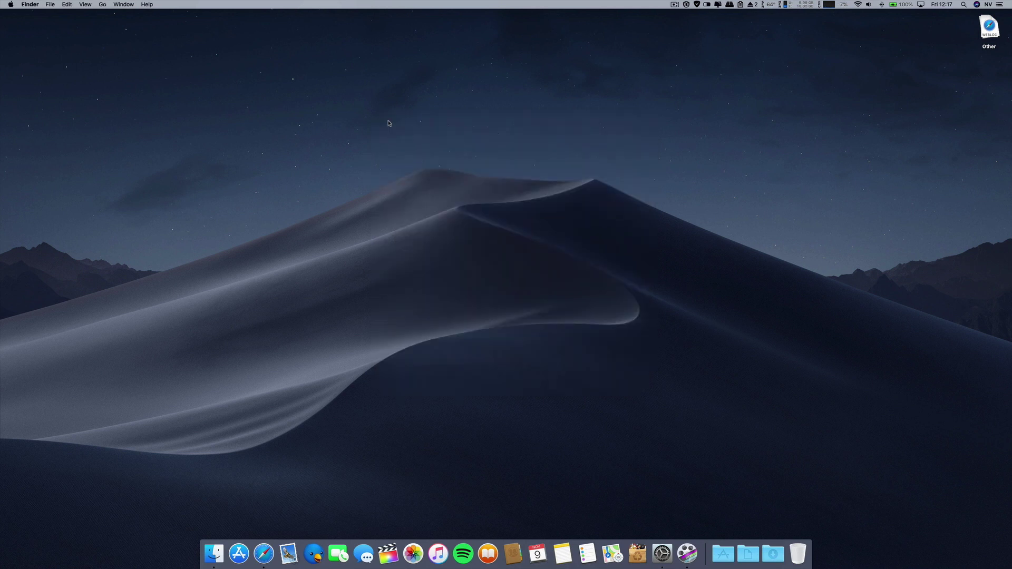
Choose Dark in NightOwl's menu-bar panel, then reopen and dismiss the panel
left_click(686, 5)
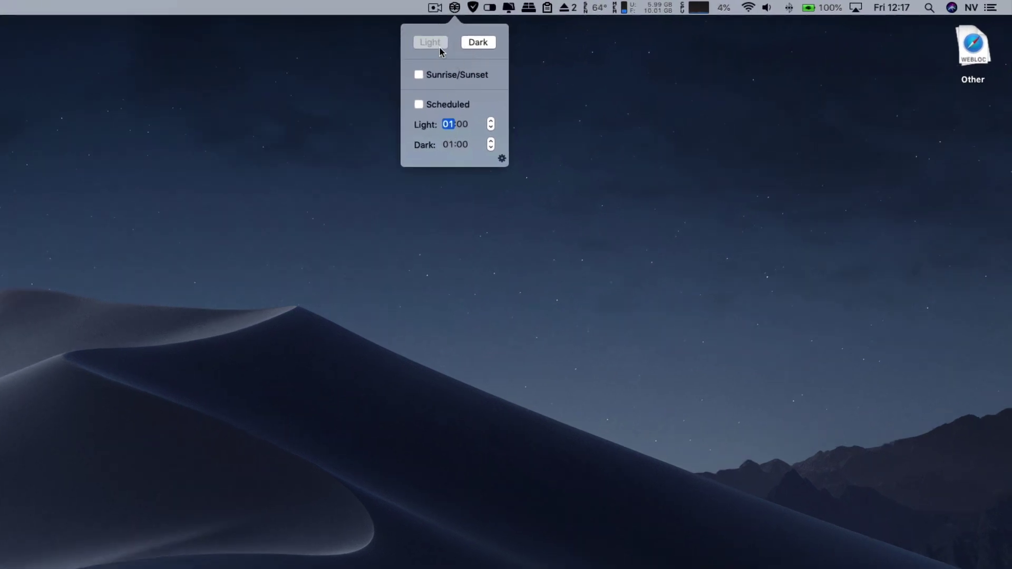
left_click(479, 42)
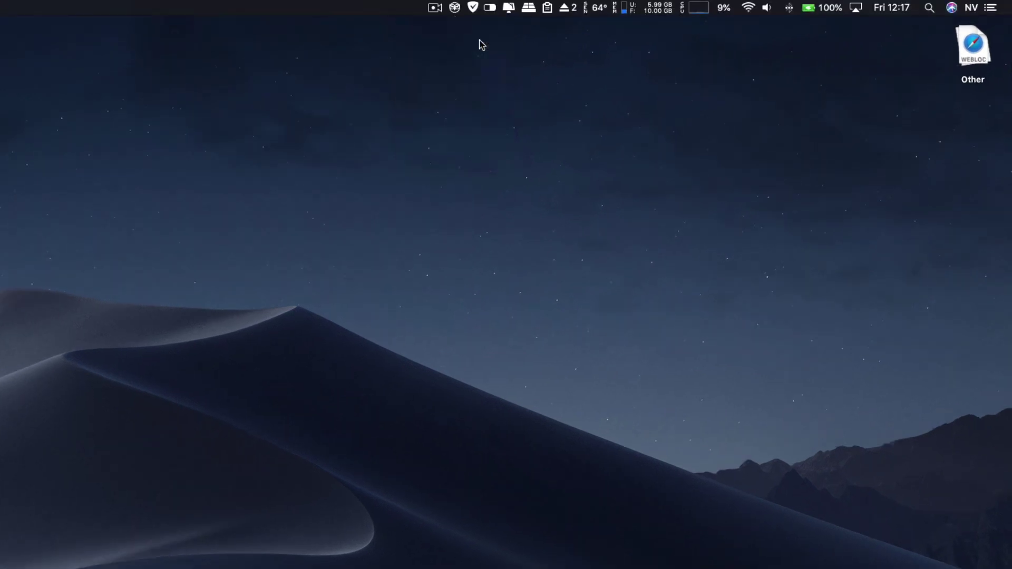
left_click(454, 8)
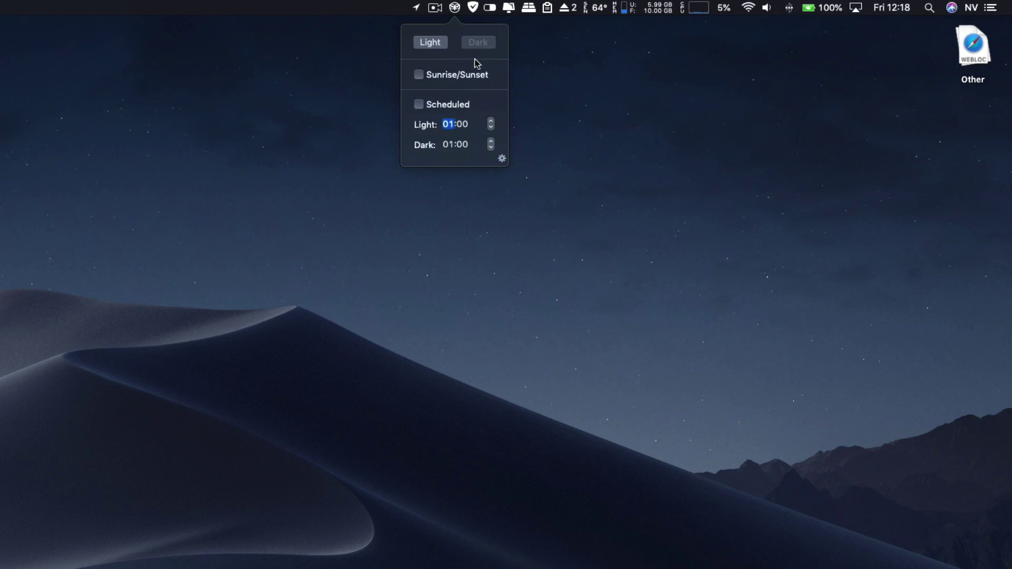
left_click(529, 76)
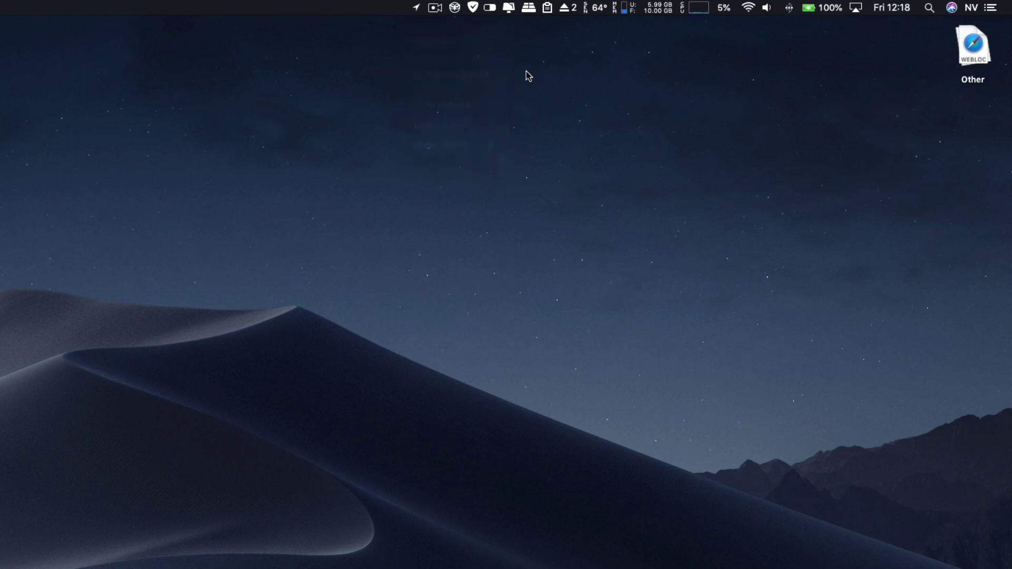
Toggle NightOwl between Light and Dark several times, ending on Dark
left_click(454, 8)
left_click(455, 8)
left_click(455, 7)
left_click(454, 8)
left_click(455, 7)
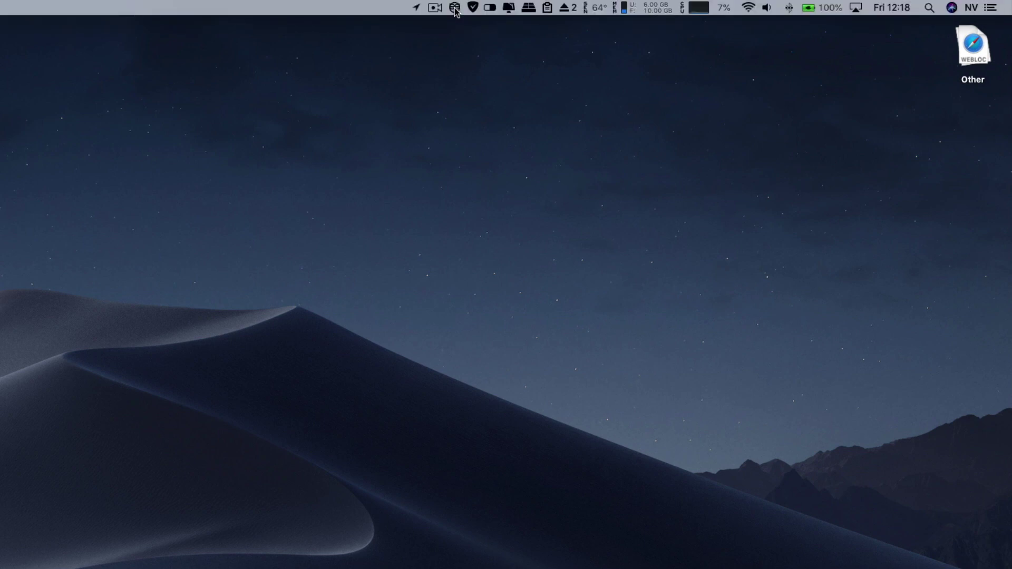
left_click(454, 8)
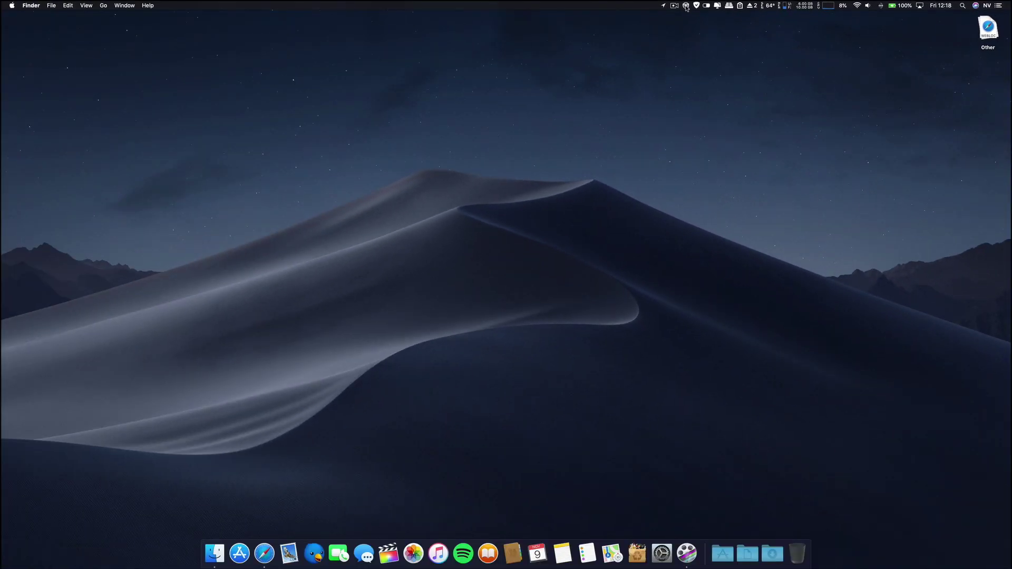
Open the NightOwl webloc from the Other desktop stack, view the site, then close its window
left_click(989, 31)
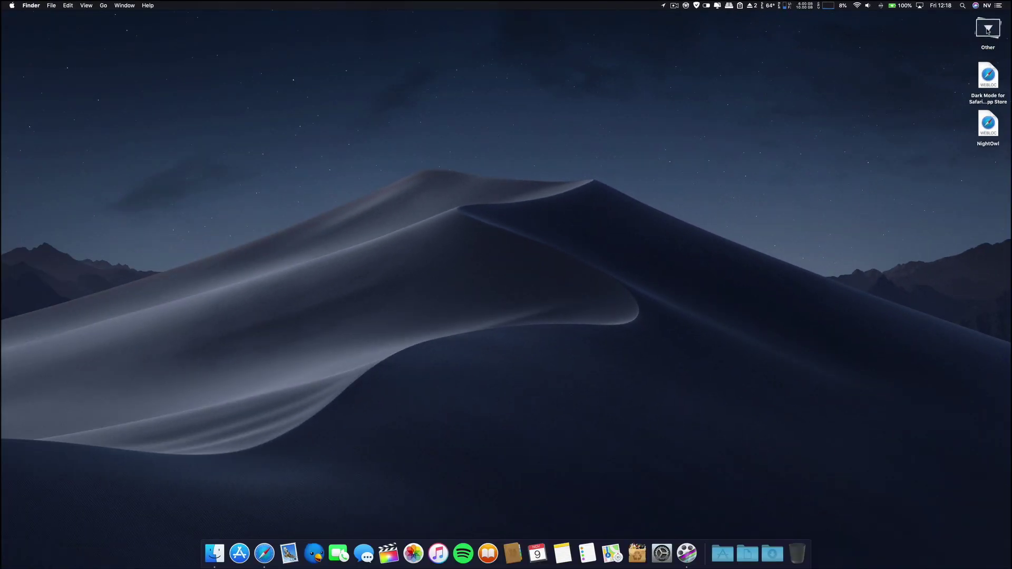
double_click(988, 126)
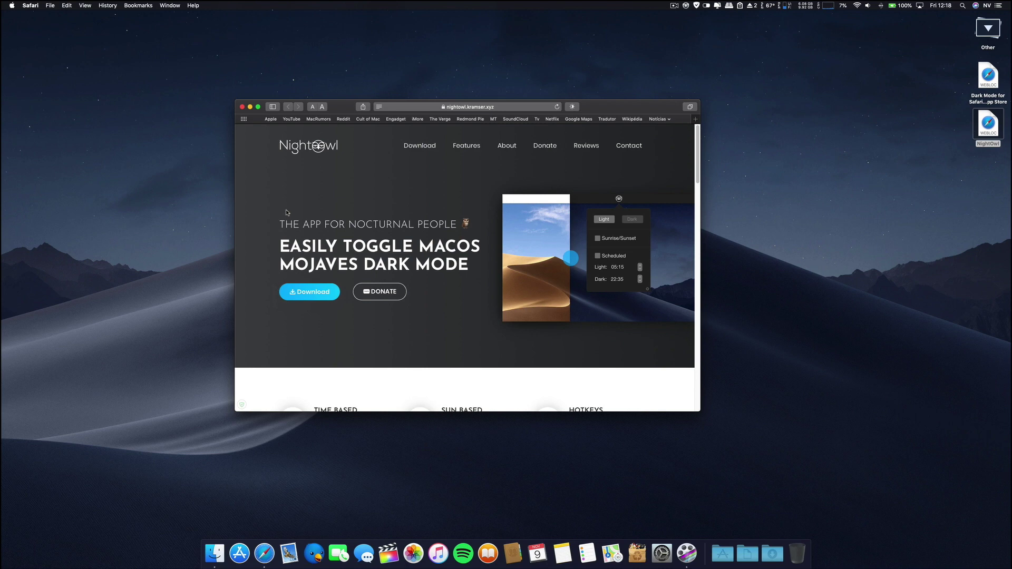
left_click_drag(344, 109, 364, 111)
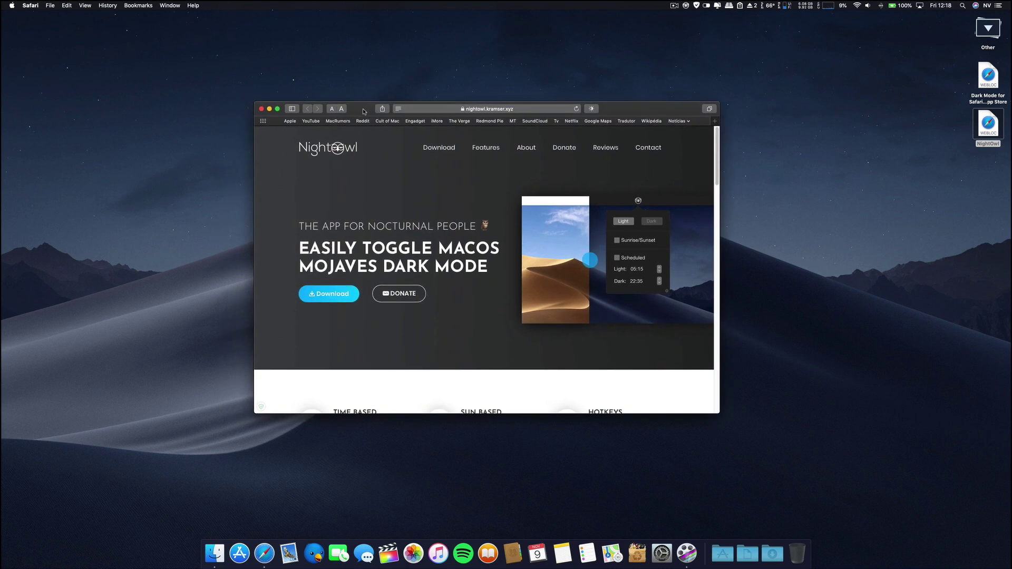
left_click(261, 108)
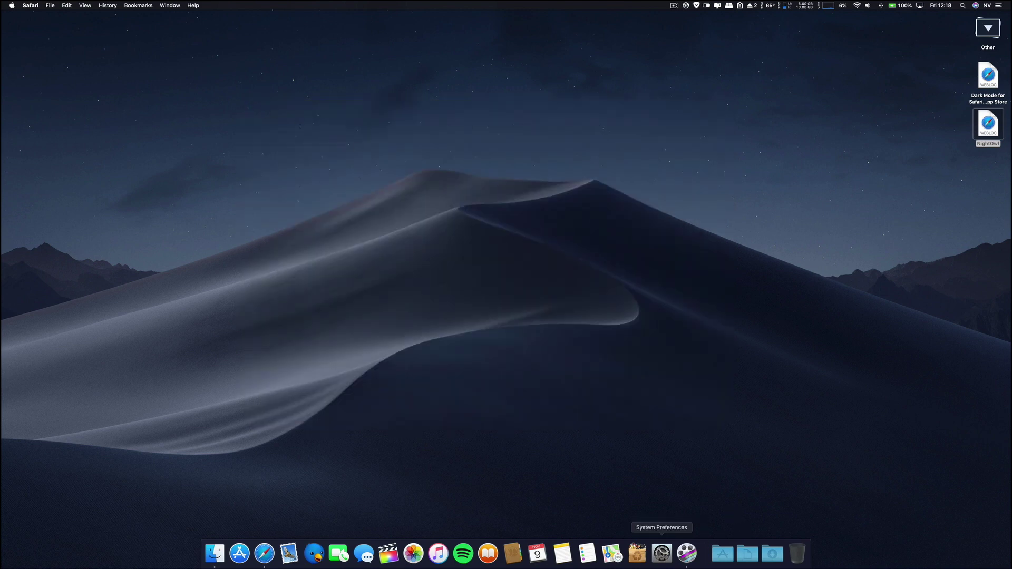
left_click(661, 554)
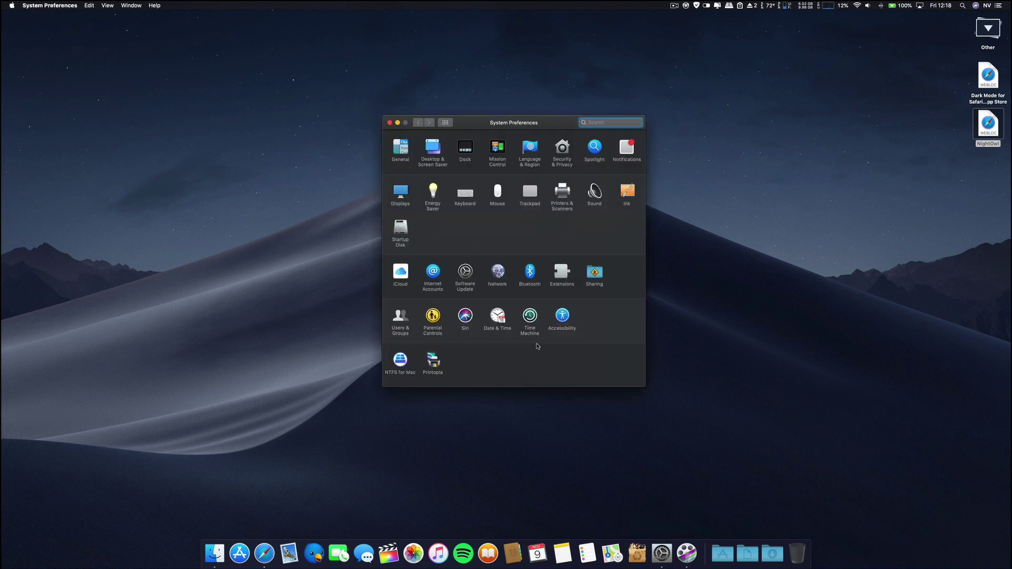
left_click(563, 149)
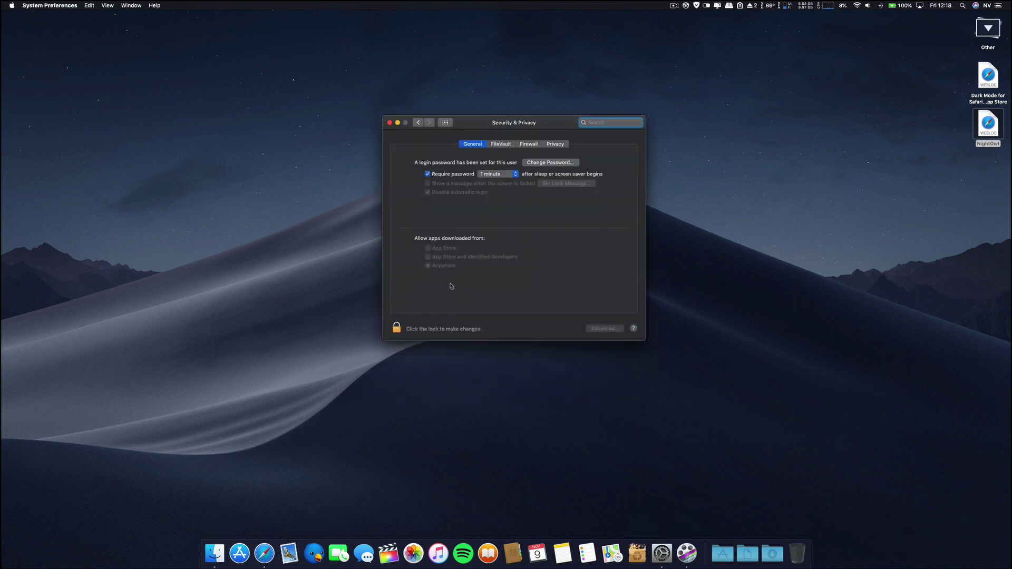
left_click(396, 329)
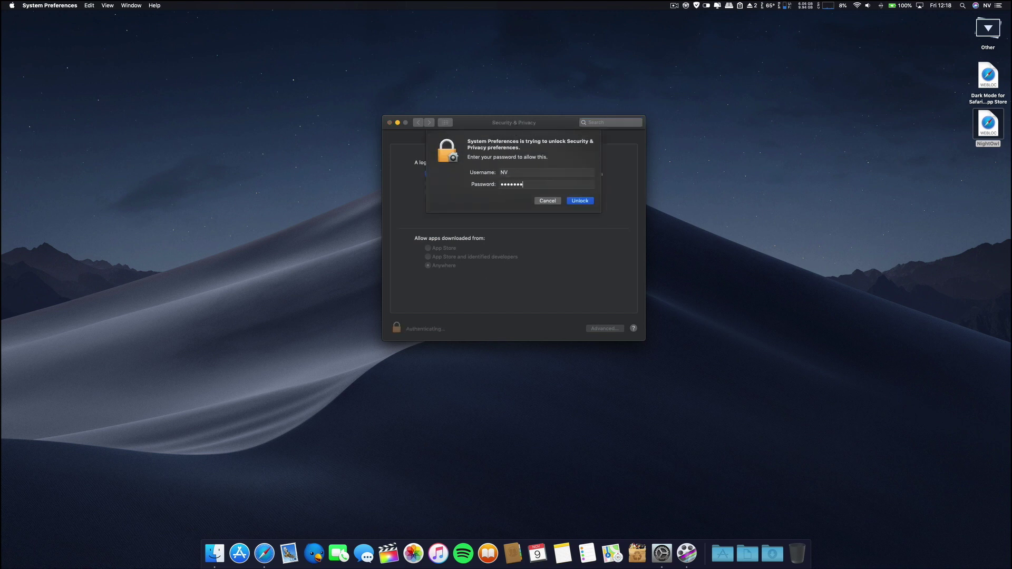
key("Return")
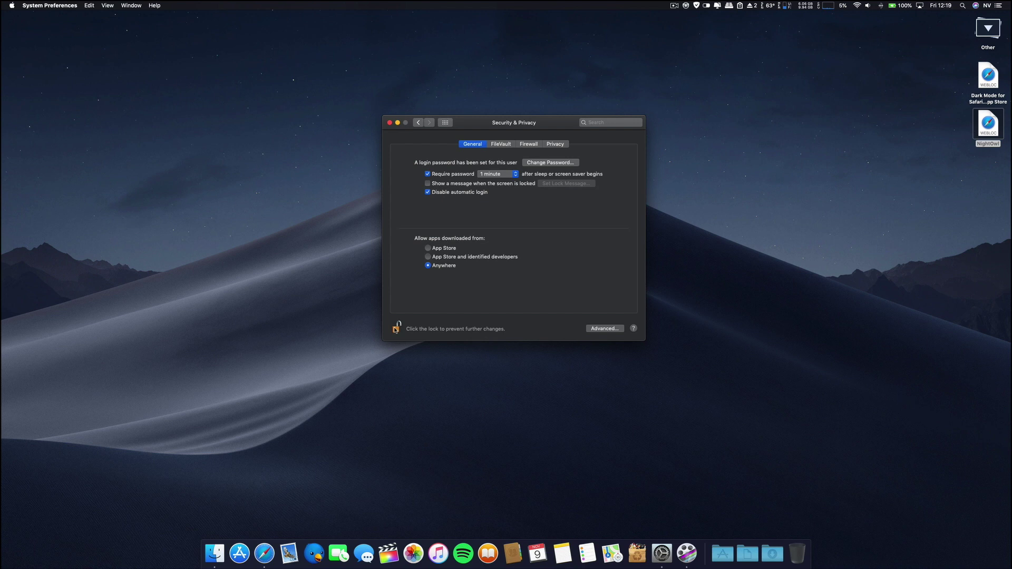
left_click(396, 328)
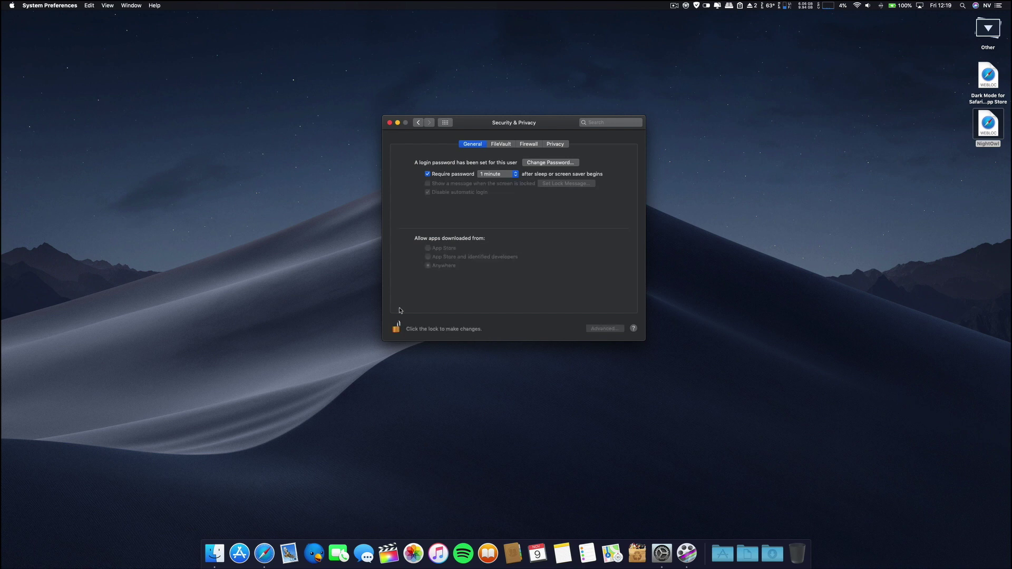
left_click(418, 124)
left_click(389, 123)
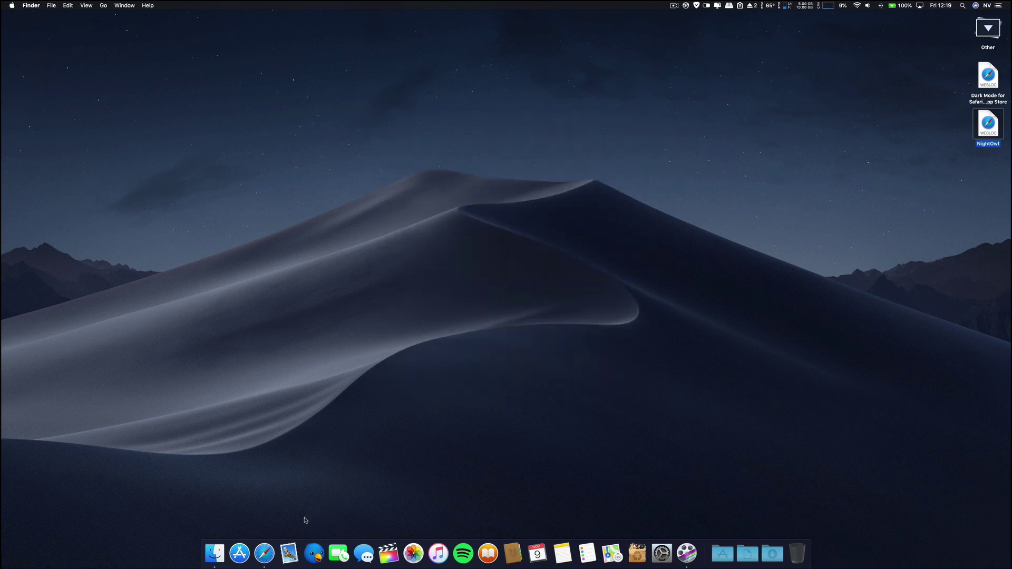
Launch Safari and load Portuguese Wikipedia from the Wikipédia Favorites bookmark
left_click(265, 554)
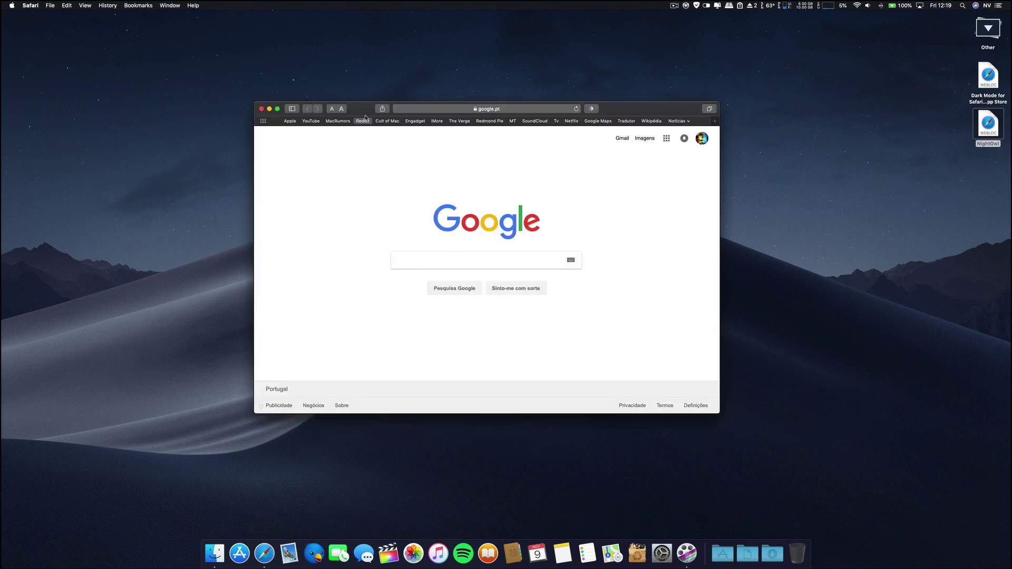
left_click_drag(365, 115, 387, 120)
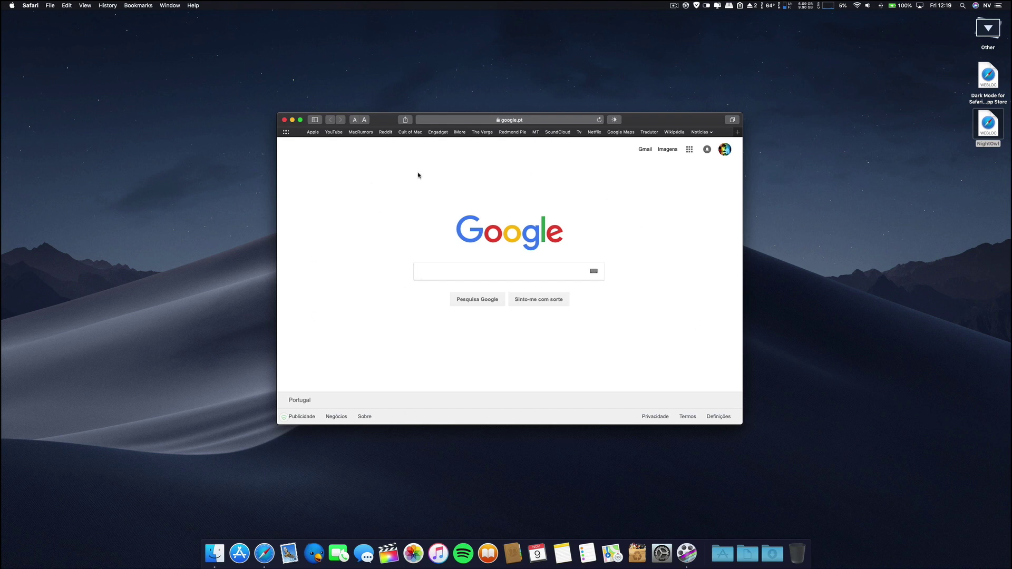
left_click(674, 133)
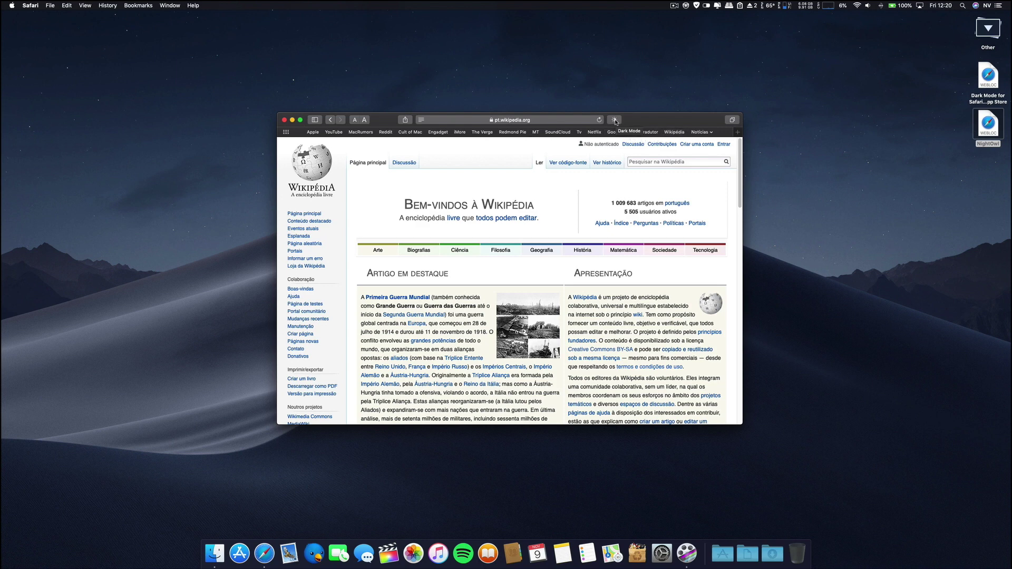
Set the Dark Mode extension's mode to Turn On Now, darkening the Wikipedia page
left_click(615, 120)
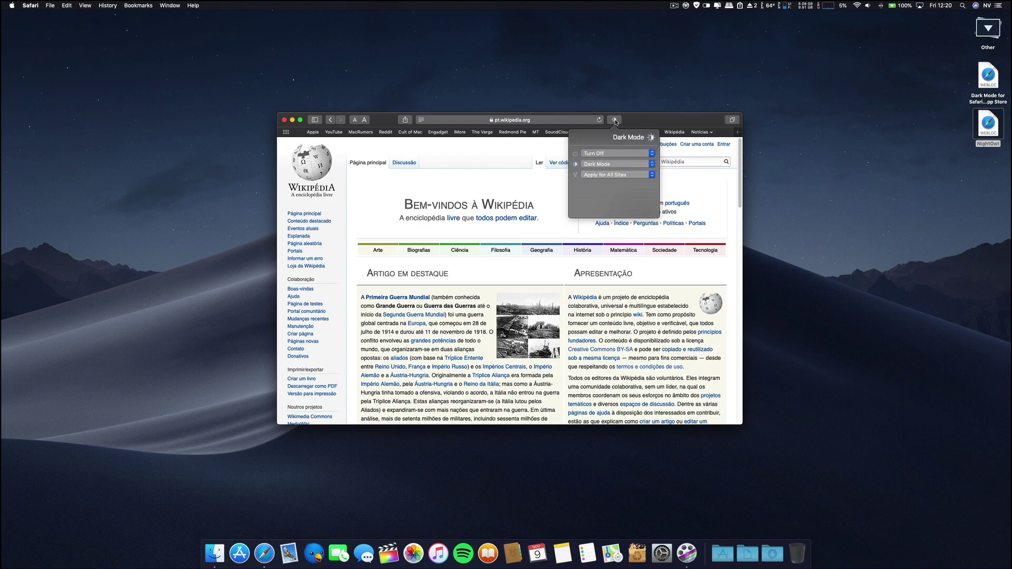
left_click(642, 154)
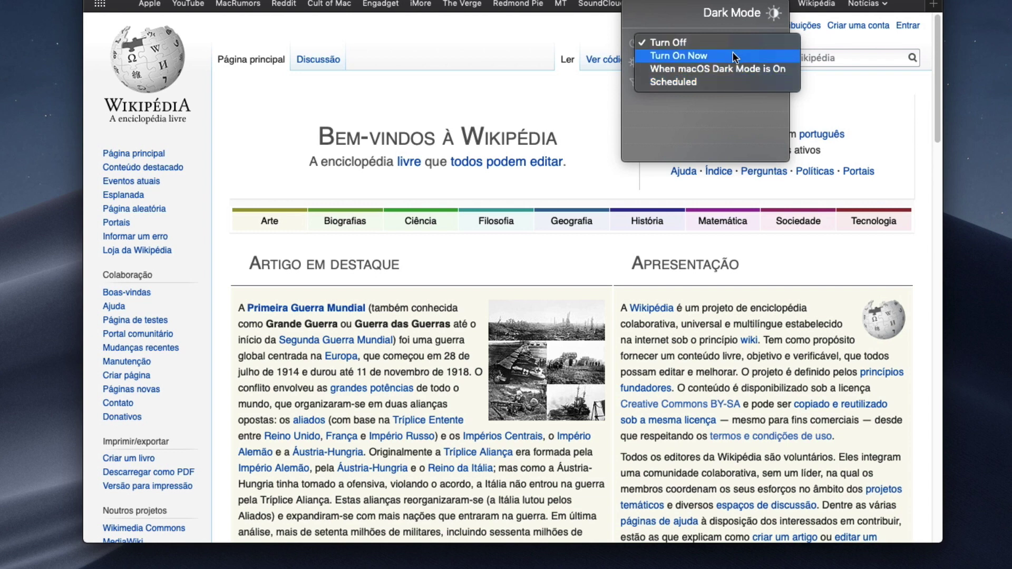
left_click(733, 55)
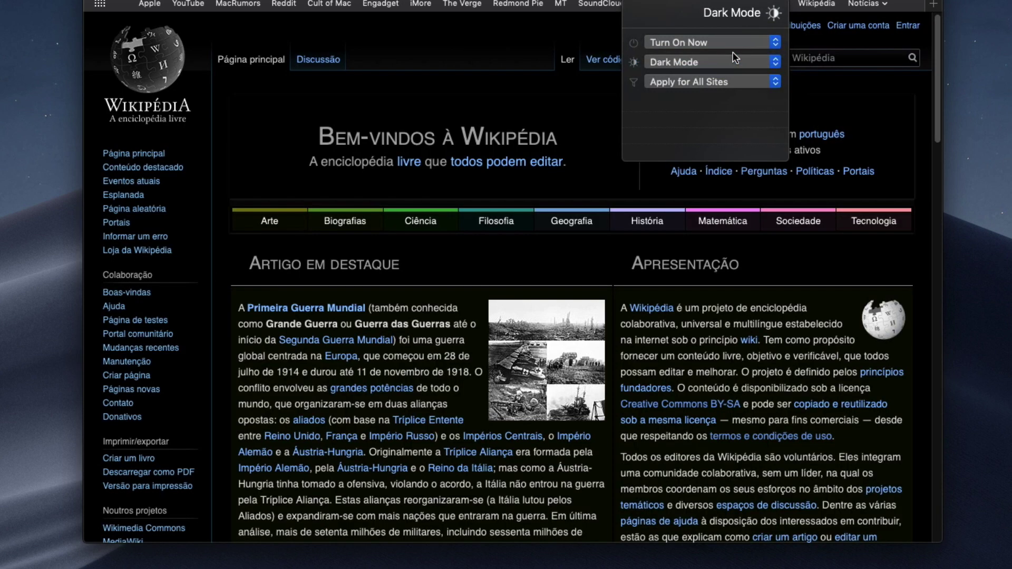
Close the Dark Mode popover and scroll through the darkened Wikipedia page
left_click(463, 88)
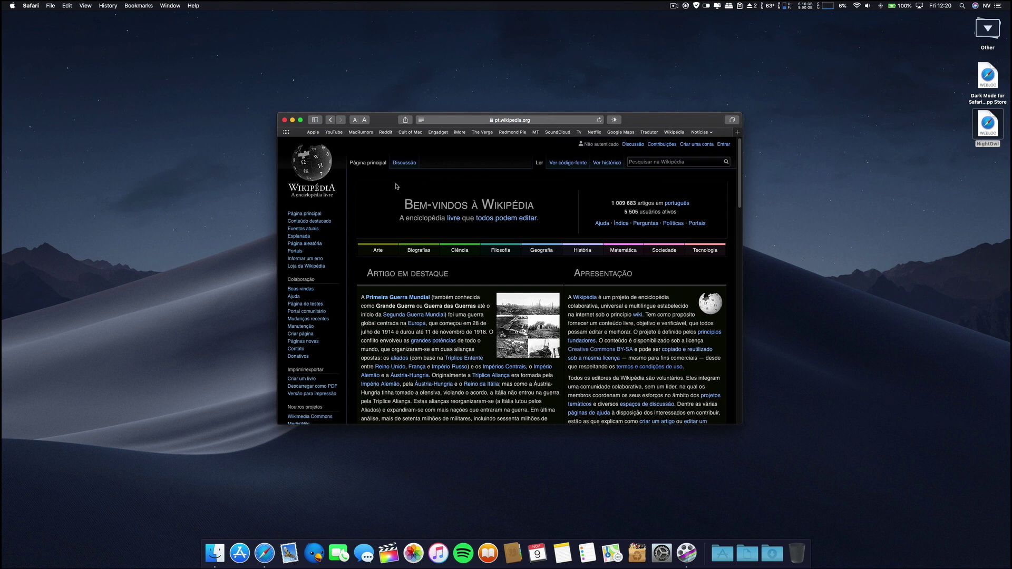
scroll(397, 186, "down", 10)
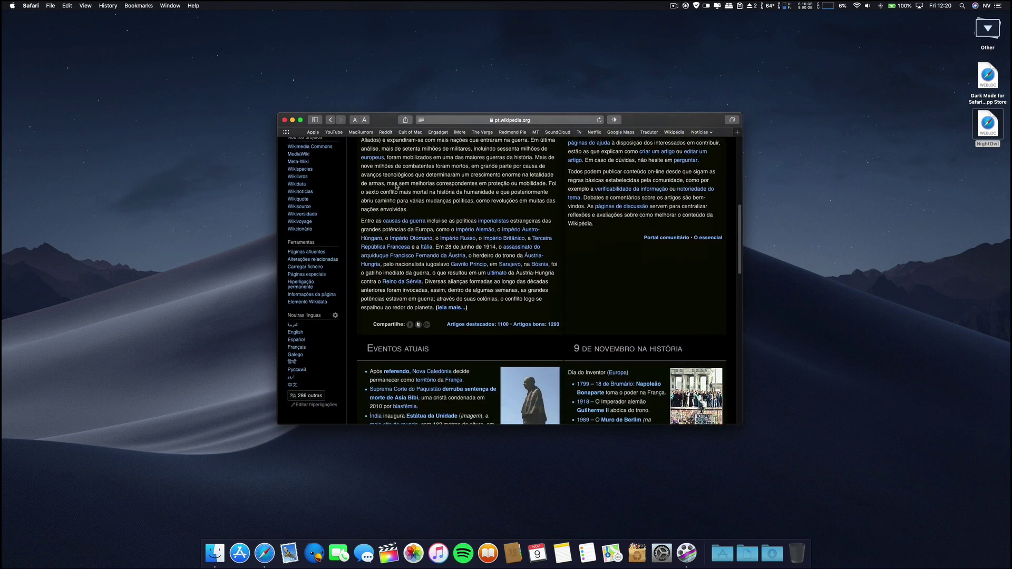
scroll(397, 186, "down", 4)
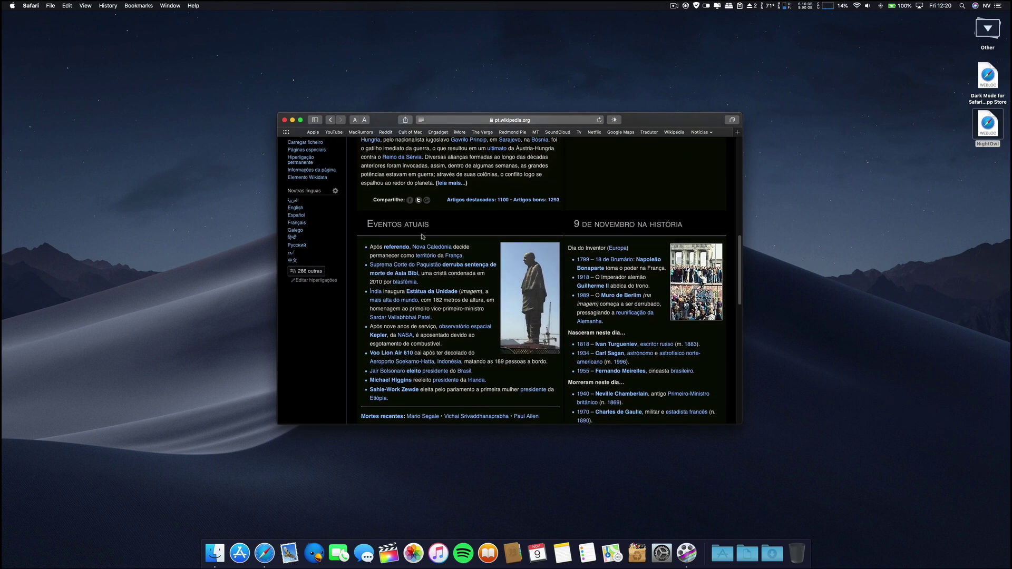
scroll(422, 237, "up", 5)
scroll(423, 236, "up", 8)
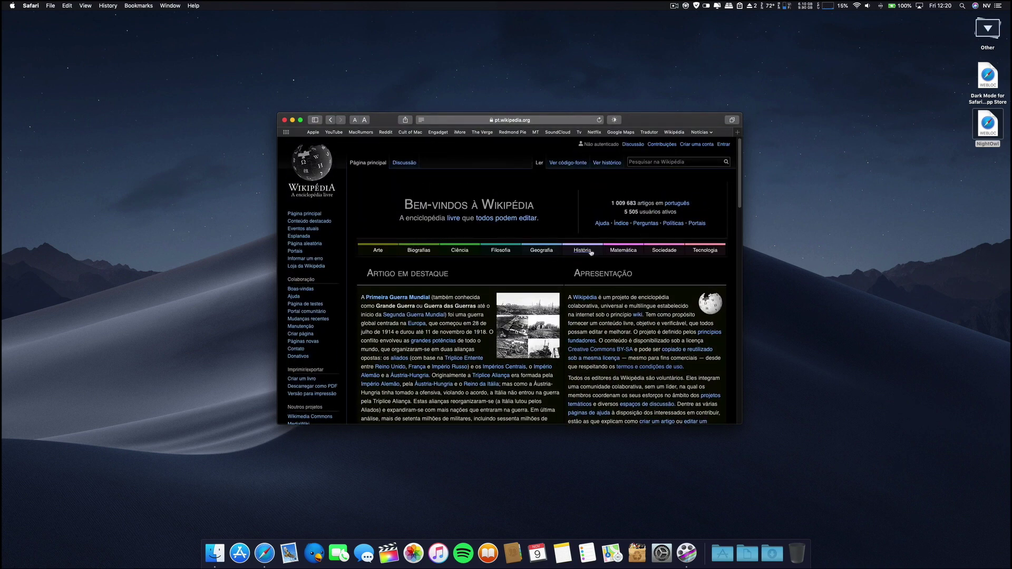
Open the MacRumors bookmark and scroll through the 2018 MacBook Air article
left_click(363, 134)
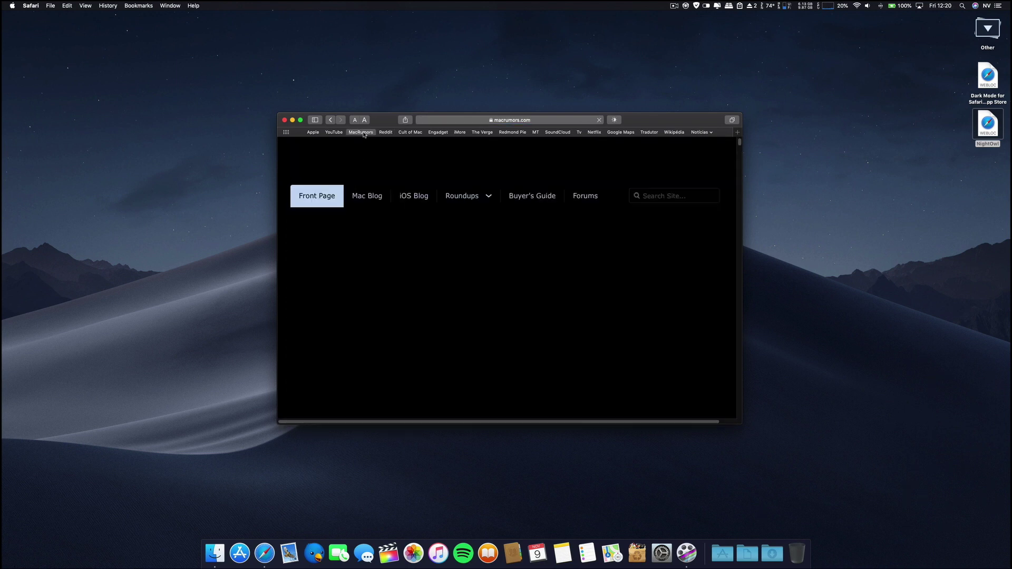
scroll(555, 261, "down", 10)
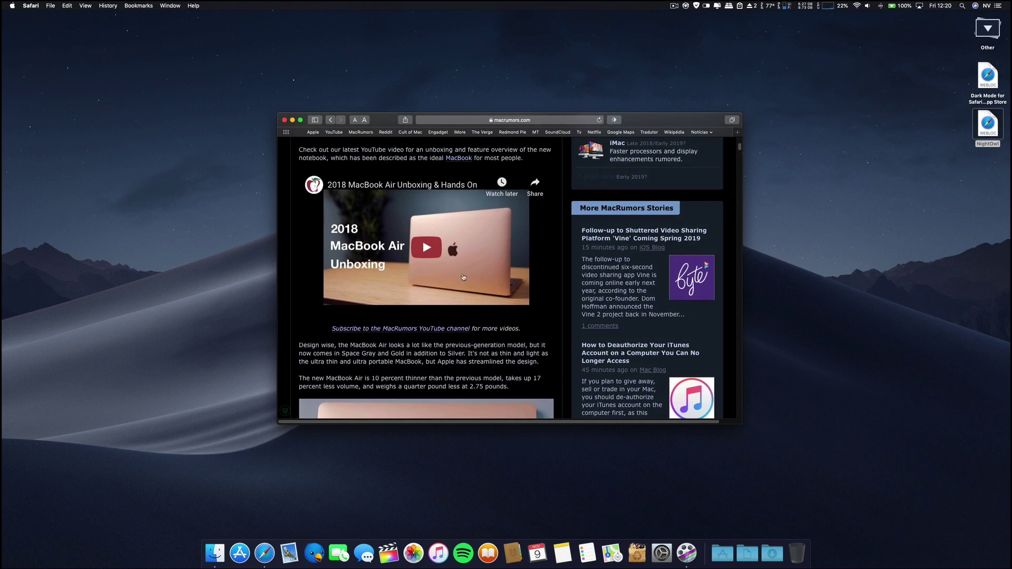
scroll(546, 265, "down", 5)
scroll(551, 267, "down", 5)
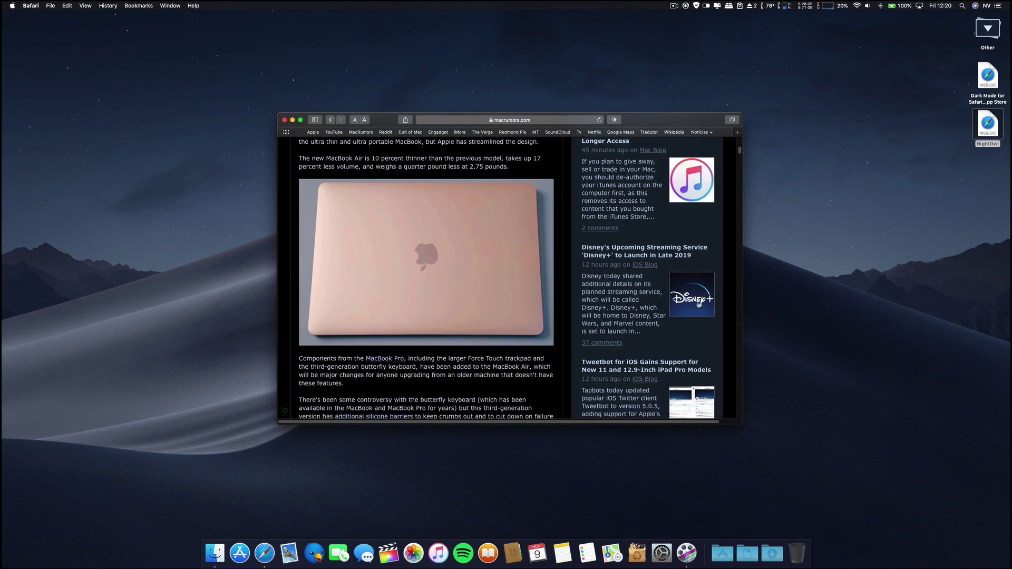
scroll(607, 301, "down", 5)
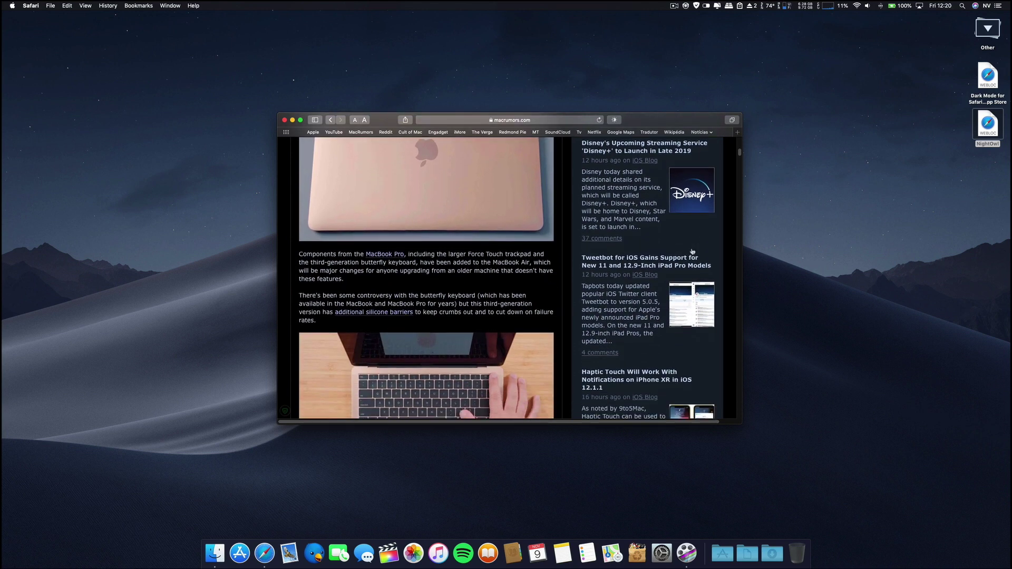
scroll(606, 302, "down", 10)
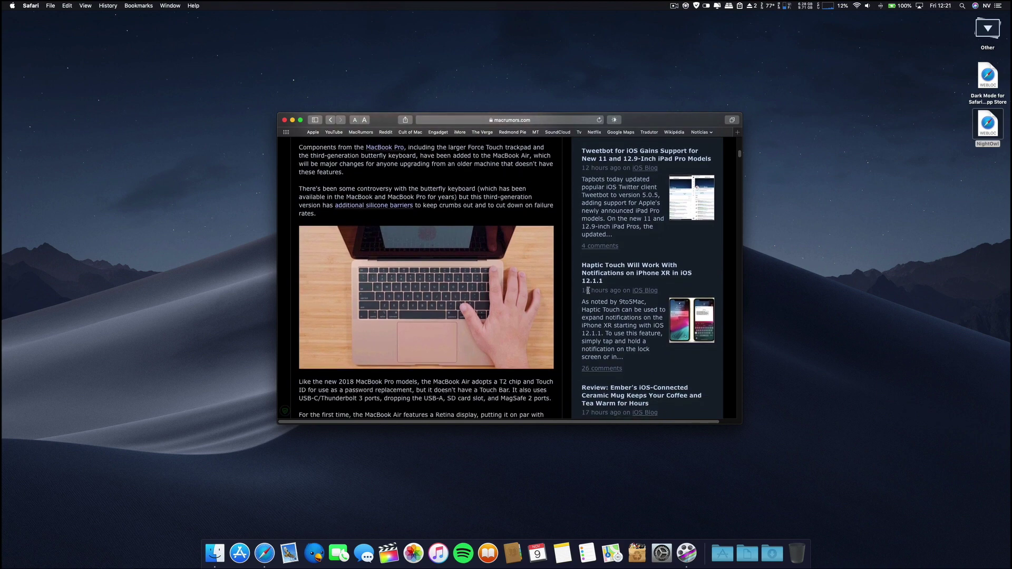
scroll(577, 289, "up", 8)
scroll(573, 287, "up", 15)
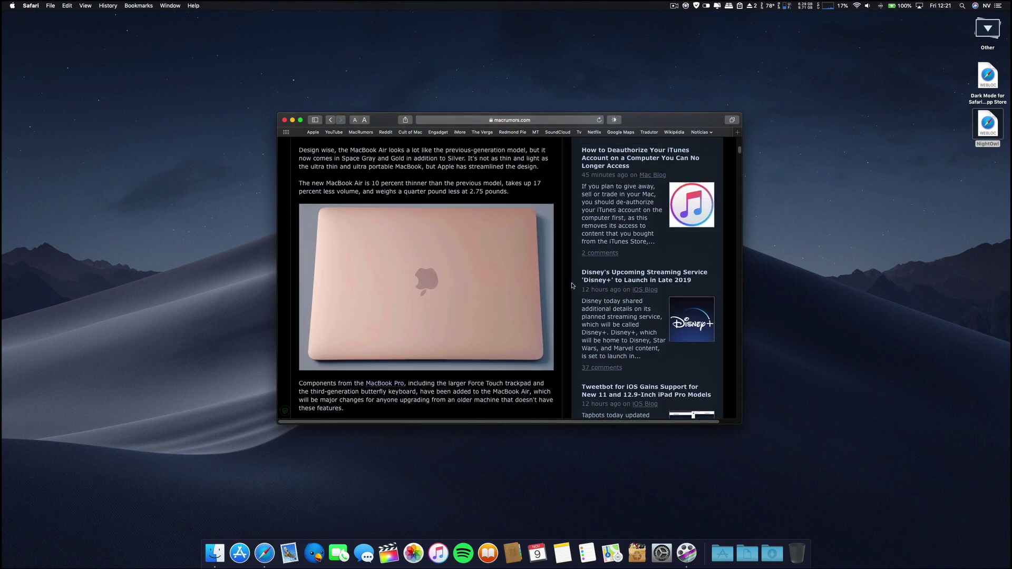
scroll(570, 285, "up", 5)
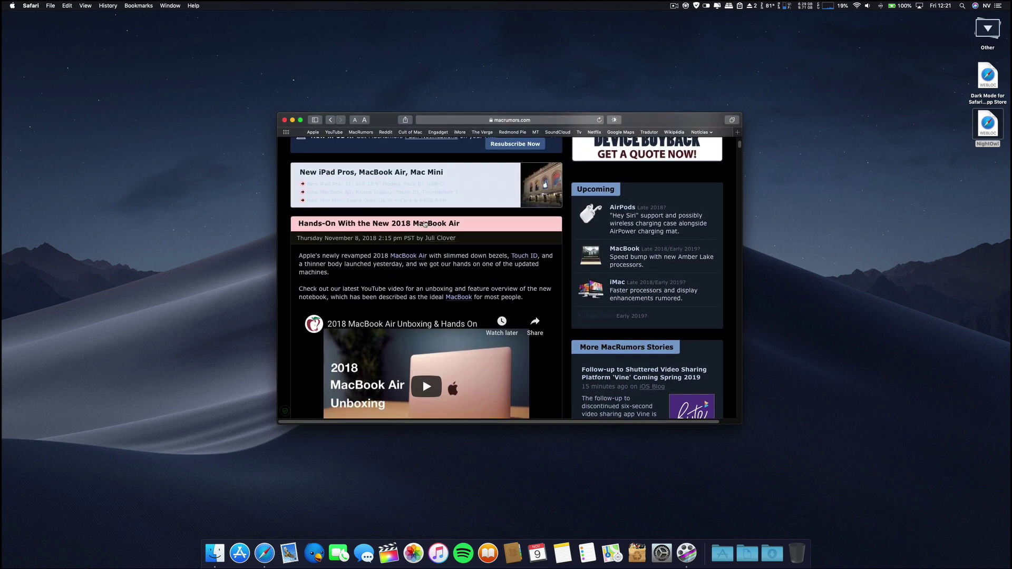
Turn Dark Mode off for the MacRumors page and scroll down the article
left_click(615, 122)
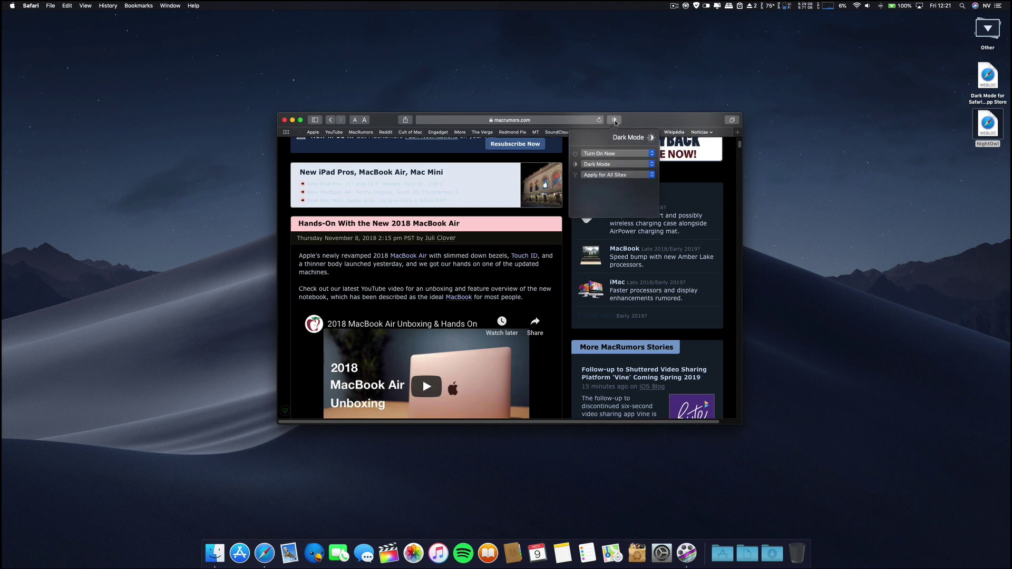
left_click(637, 154)
left_click(599, 147)
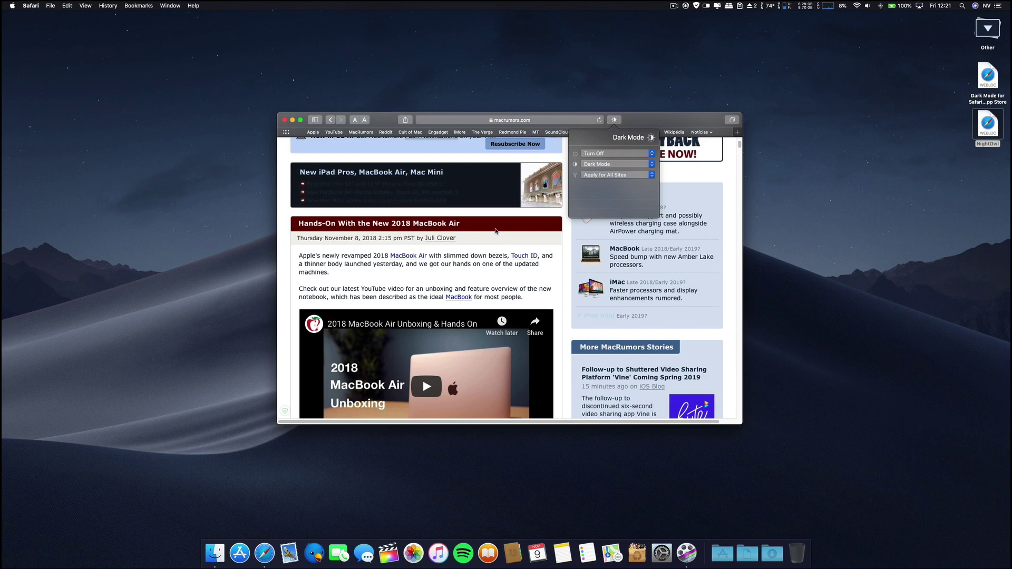
scroll(678, 350, "down", 5)
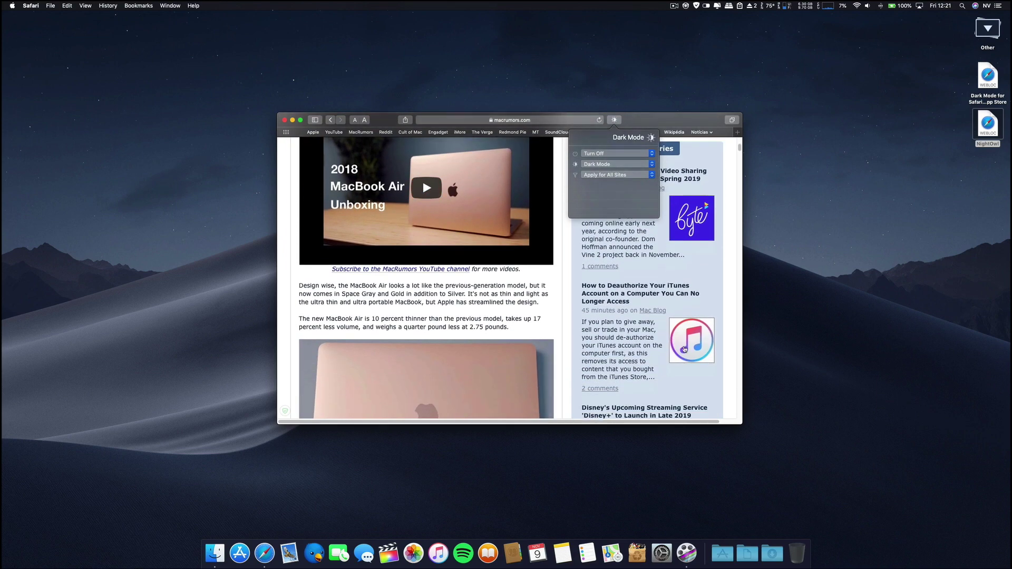
scroll(678, 350, "down", 4)
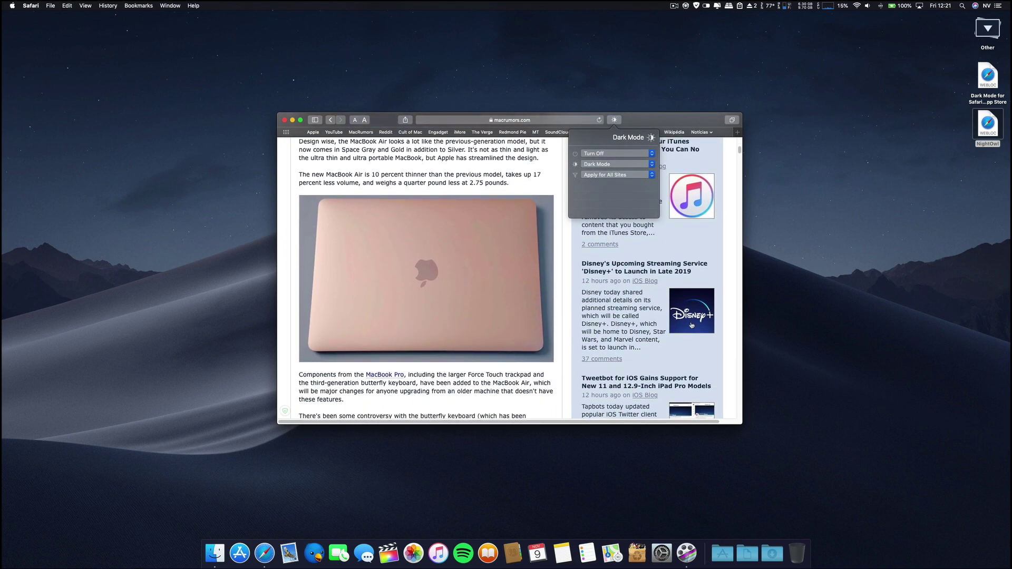
scroll(691, 326, "down", 3)
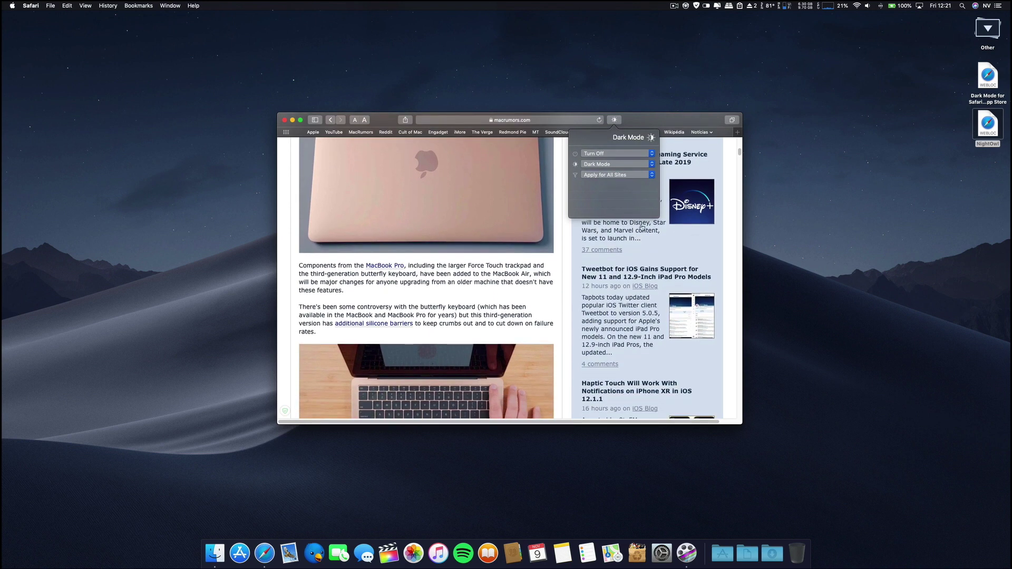
Turn the MacRumors page dark again and scroll back up to the article header
left_click(623, 164)
left_click(641, 169)
left_click(560, 256)
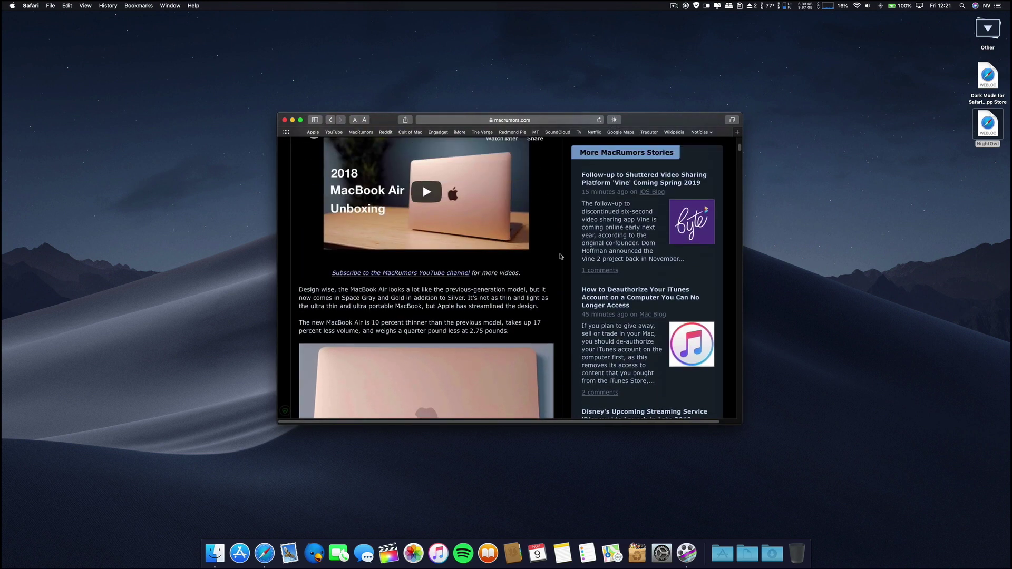
scroll(560, 256, "up", 6)
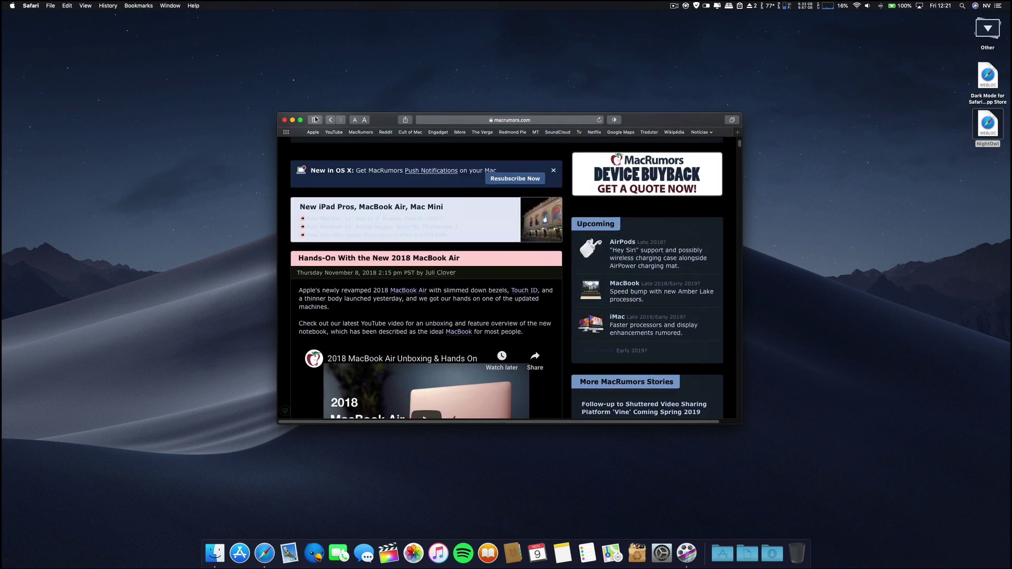
left_click(615, 121)
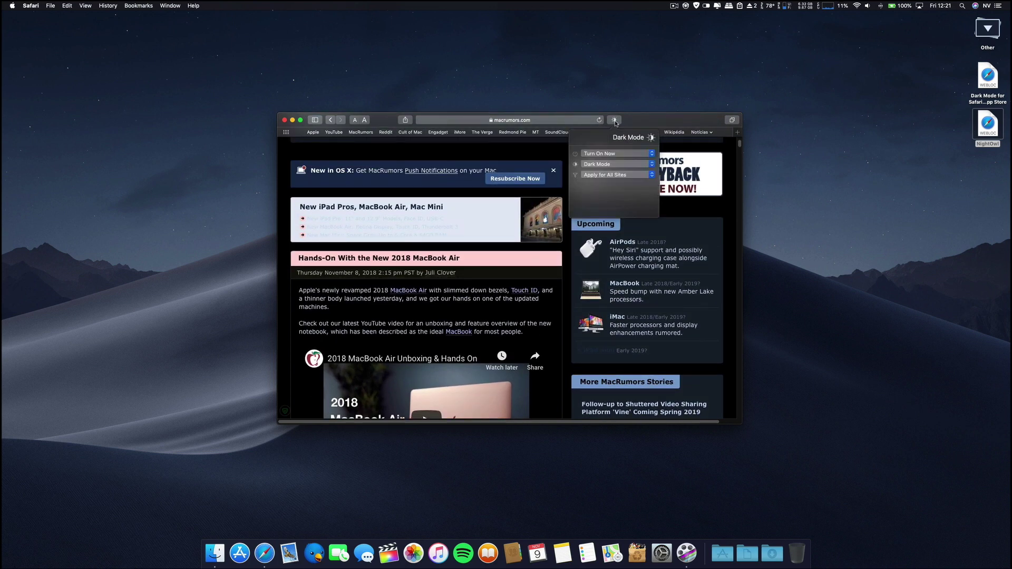
left_click(624, 168)
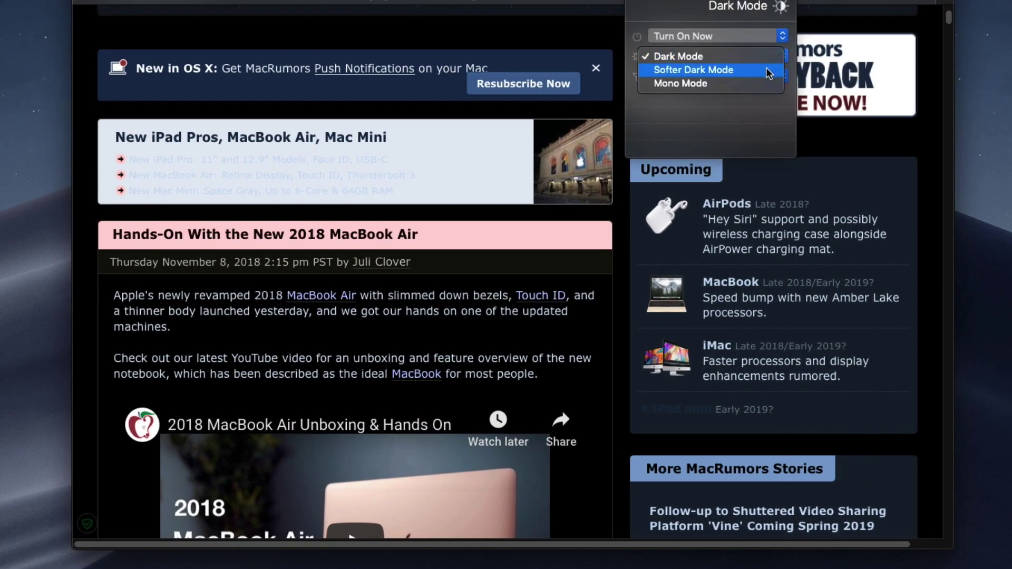
left_click(767, 69)
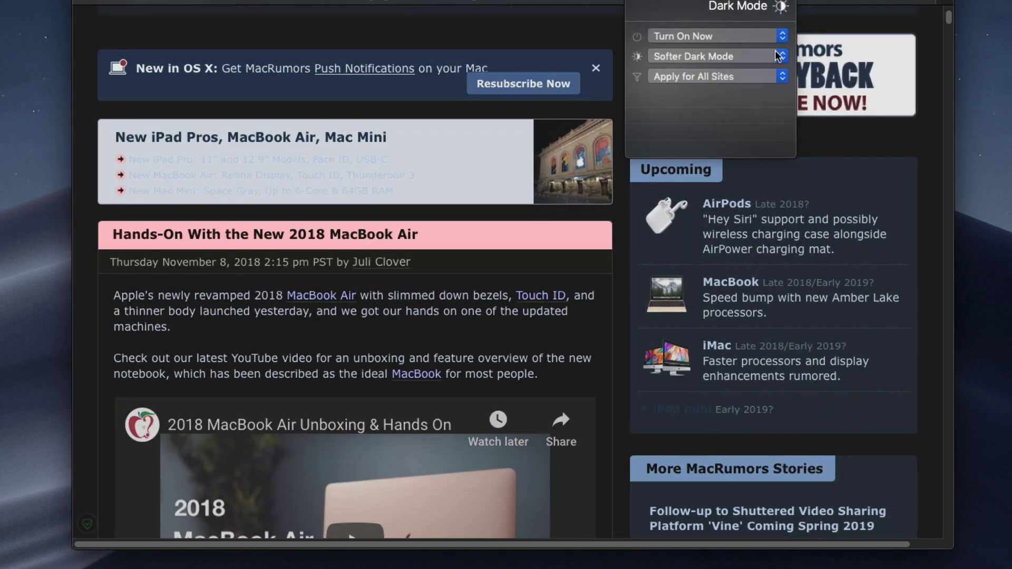
left_click(768, 58)
left_click(771, 67)
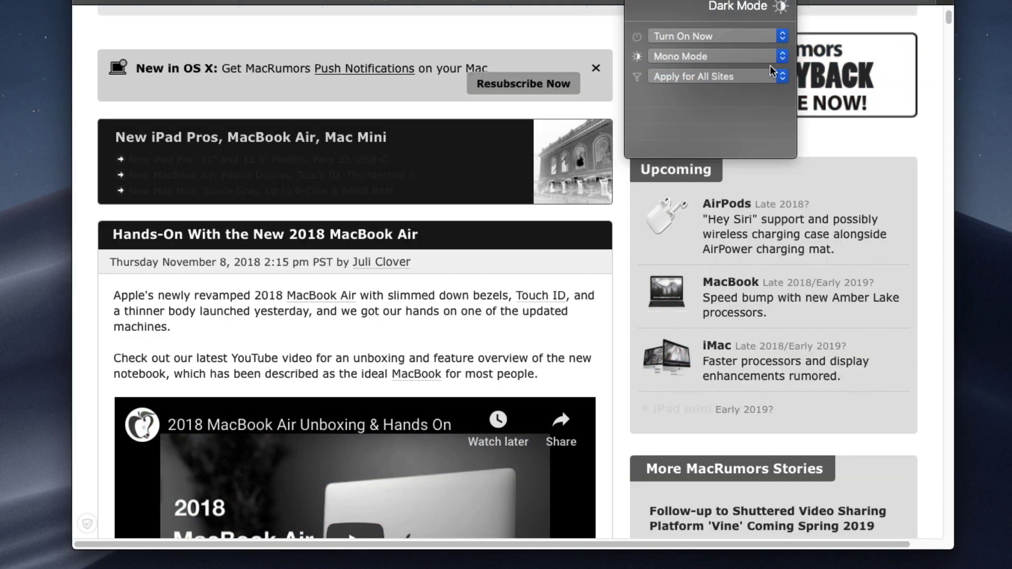
left_click(773, 57)
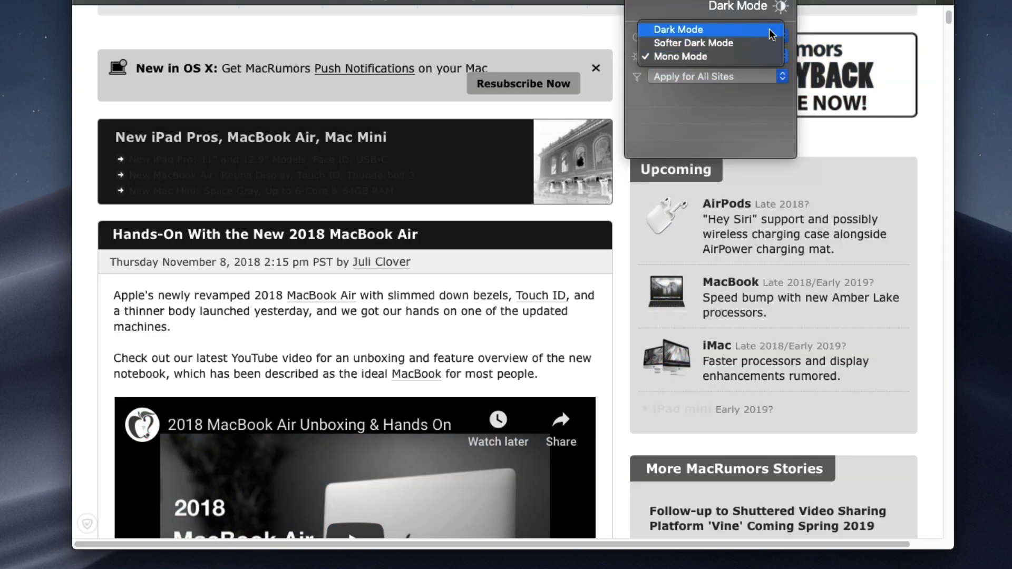
left_click(773, 29)
left_click(771, 77)
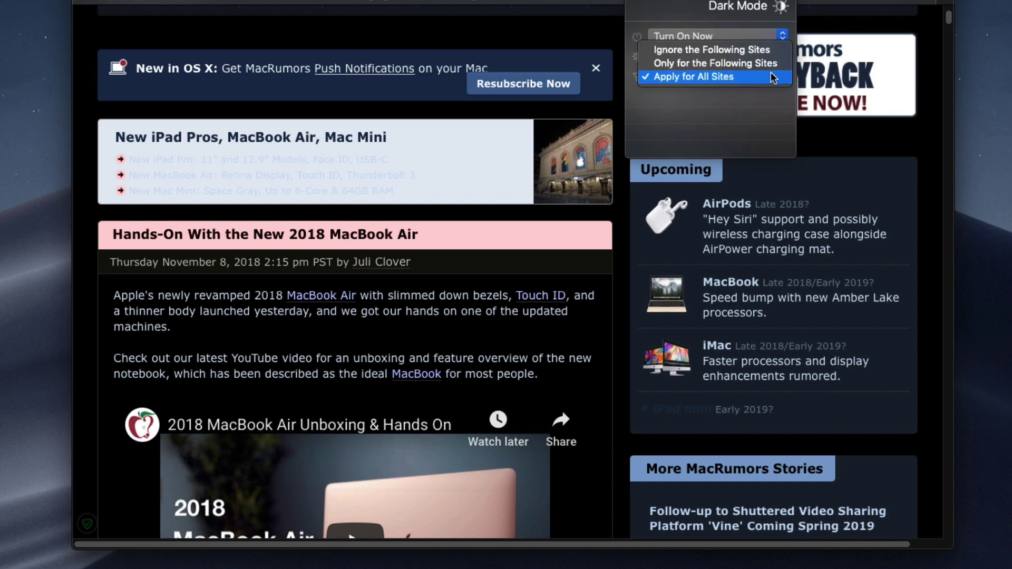
left_click(771, 76)
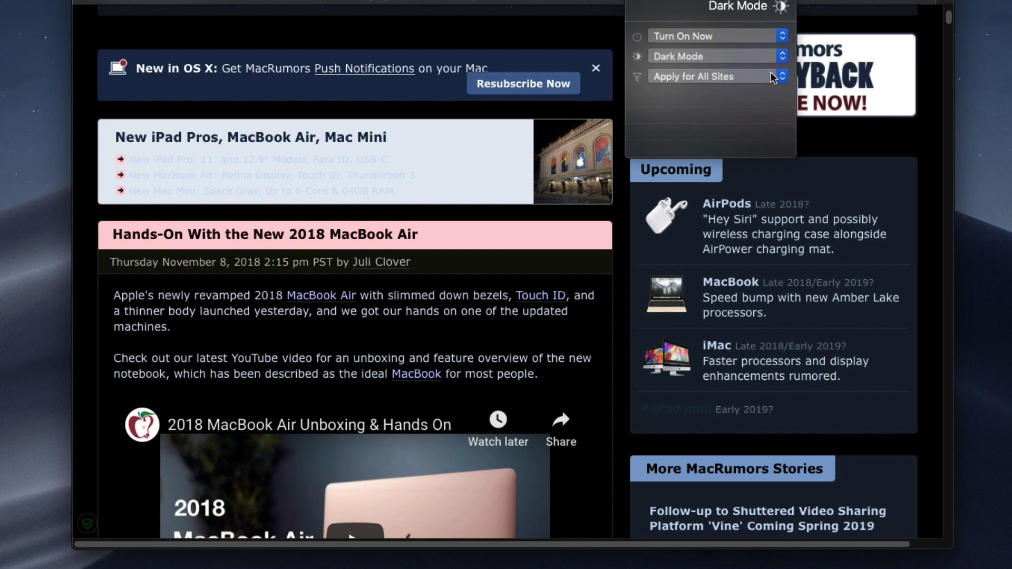
left_click(929, 128)
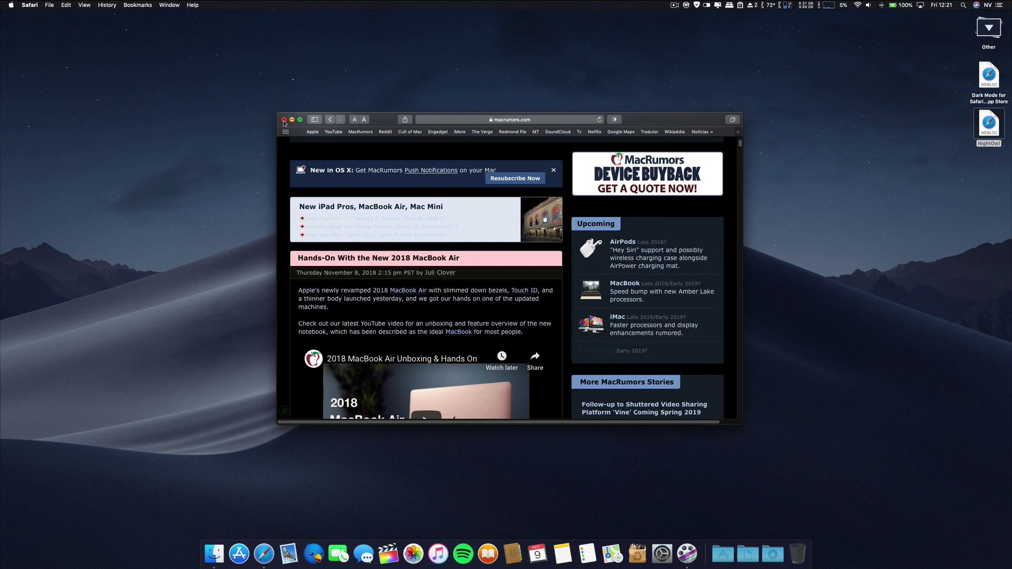
Close the MacRumors window and choose Safari > Safari Extensions… to open the App Store collection
left_click(284, 120)
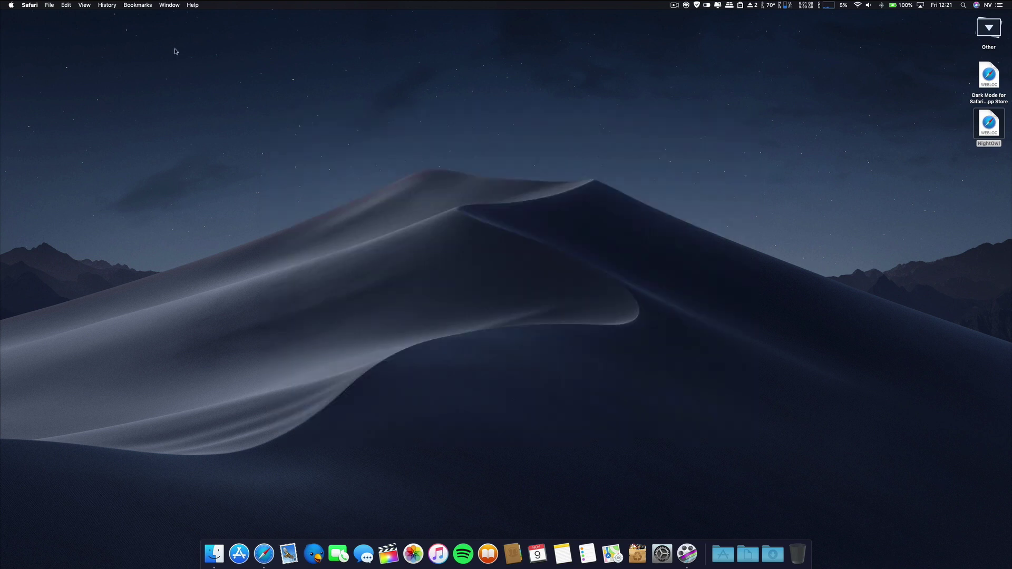
left_click(29, 6)
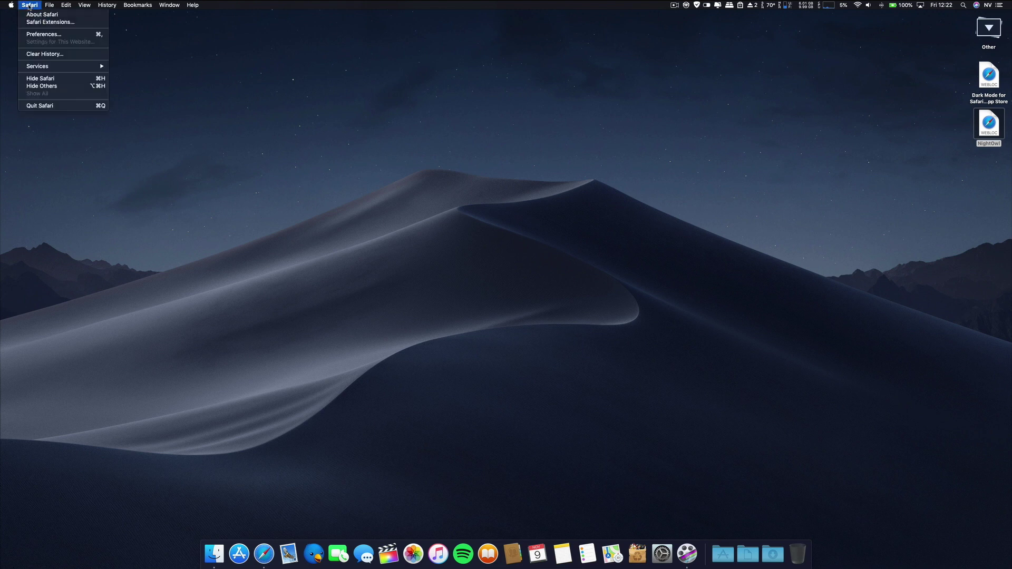
left_click(42, 22)
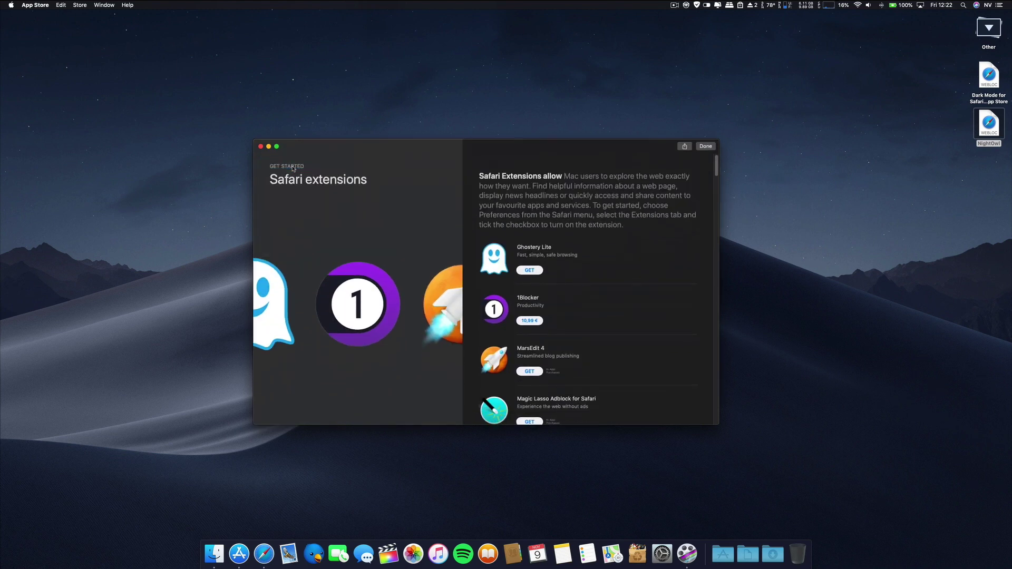
Dismiss the extensions story, search 'dark mode', and open the Dark Mode for Safari page
left_click(705, 146)
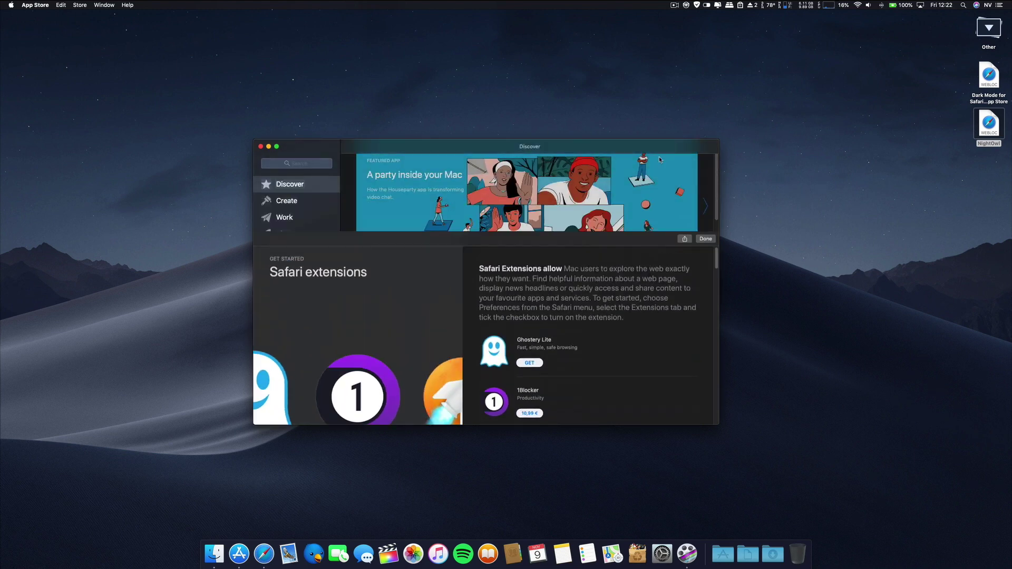
left_click(295, 163)
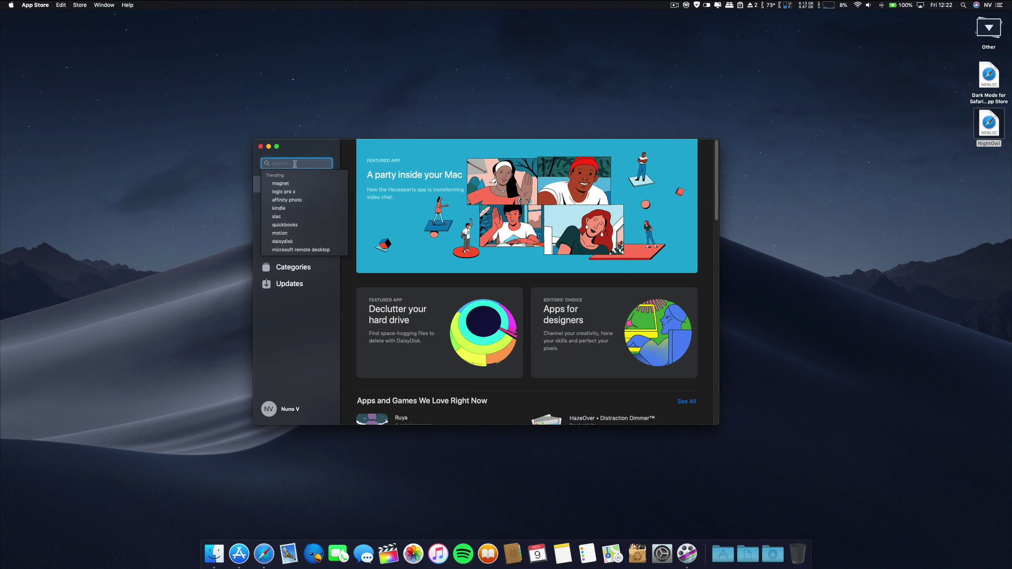
type("dark mod")
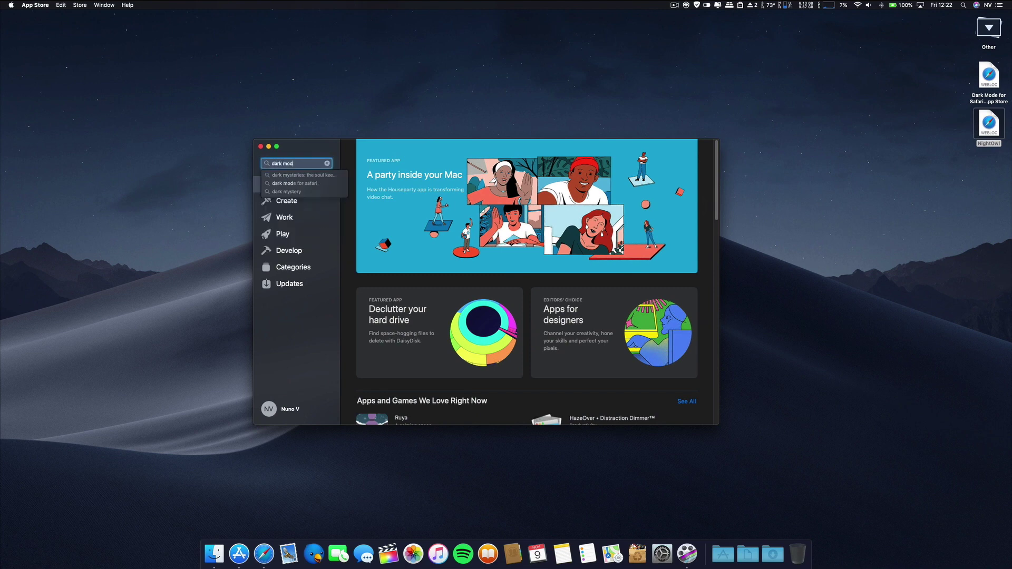
type("e")
key("Return")
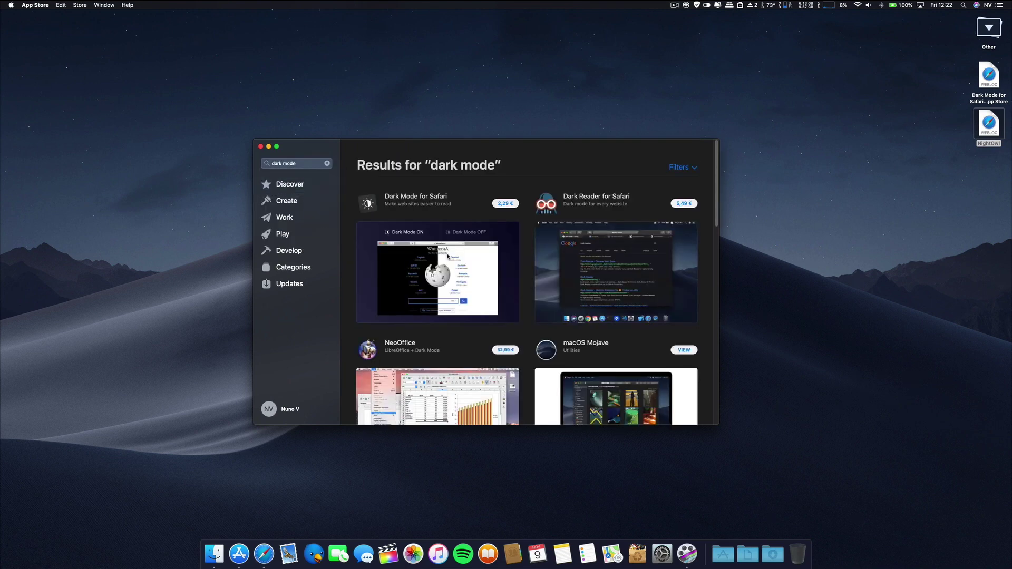
left_click(410, 198)
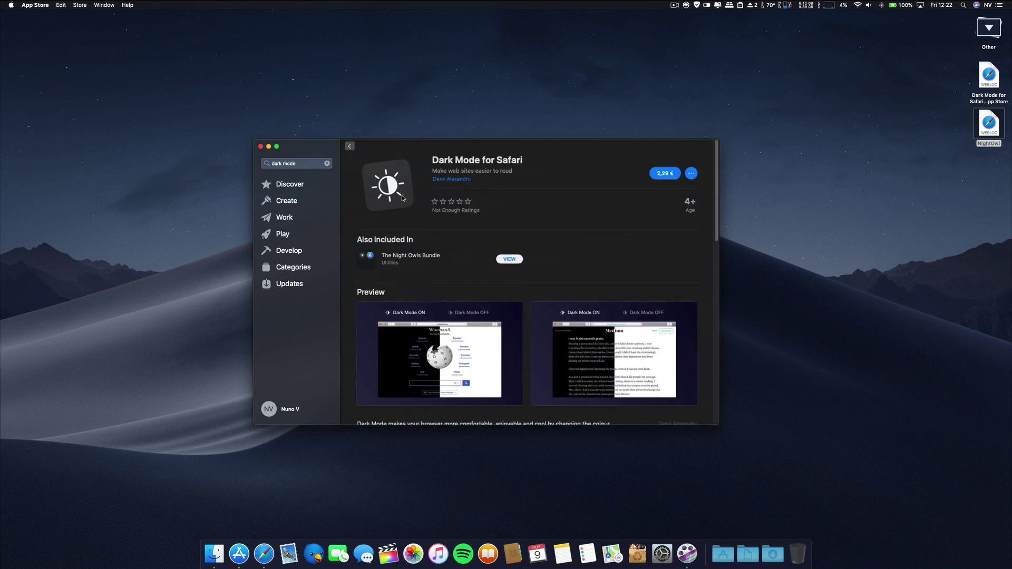
Close the App Store, relaunch Safari, and open the YouTube Favorites bookmark
left_click(349, 147)
left_click(261, 147)
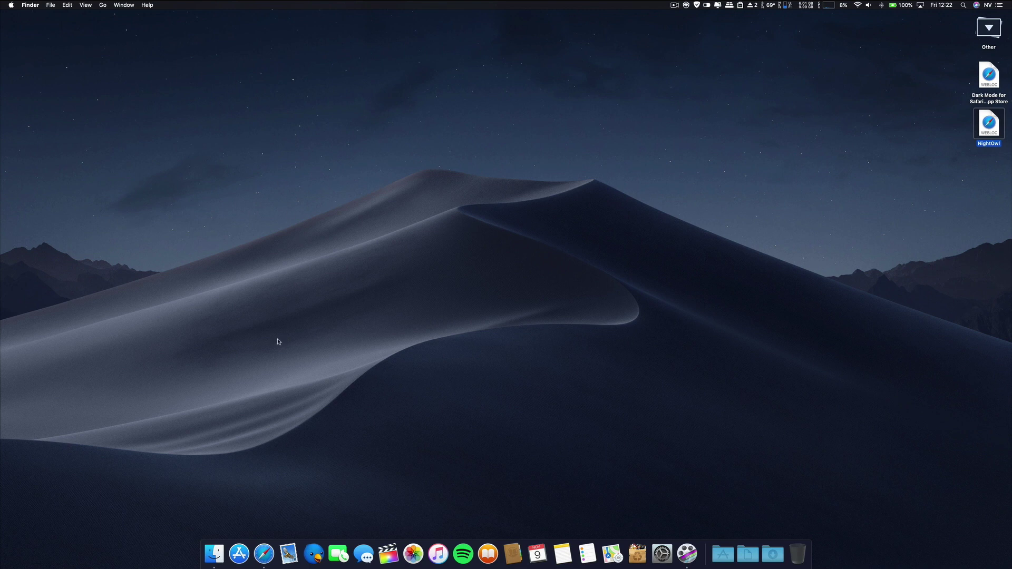
left_click(264, 554)
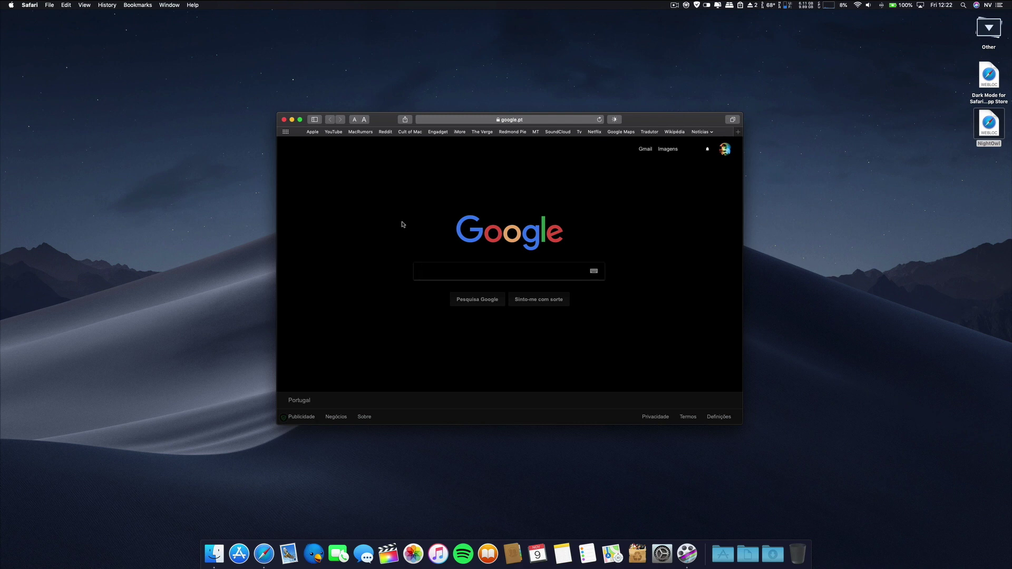
left_click(333, 133)
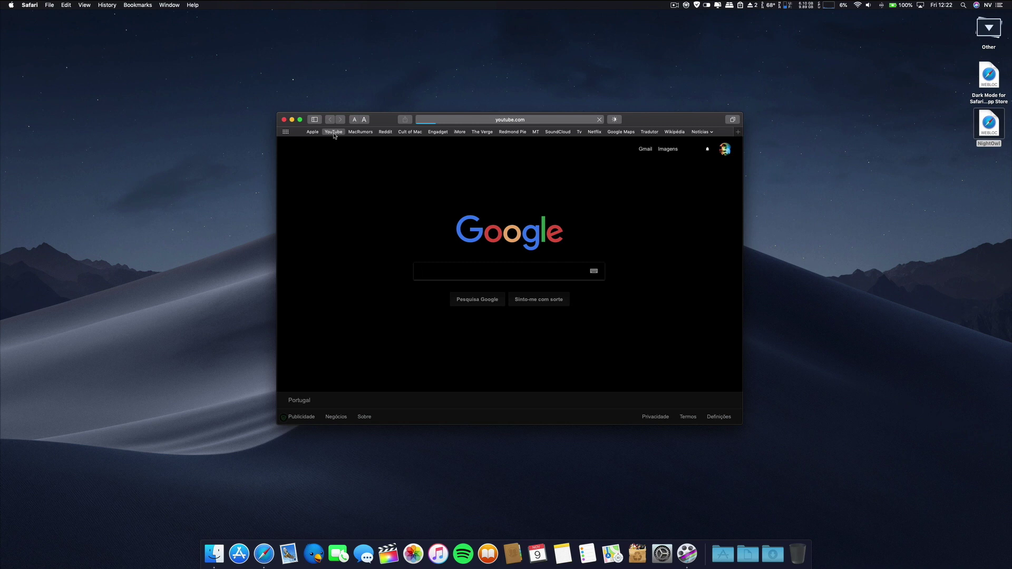